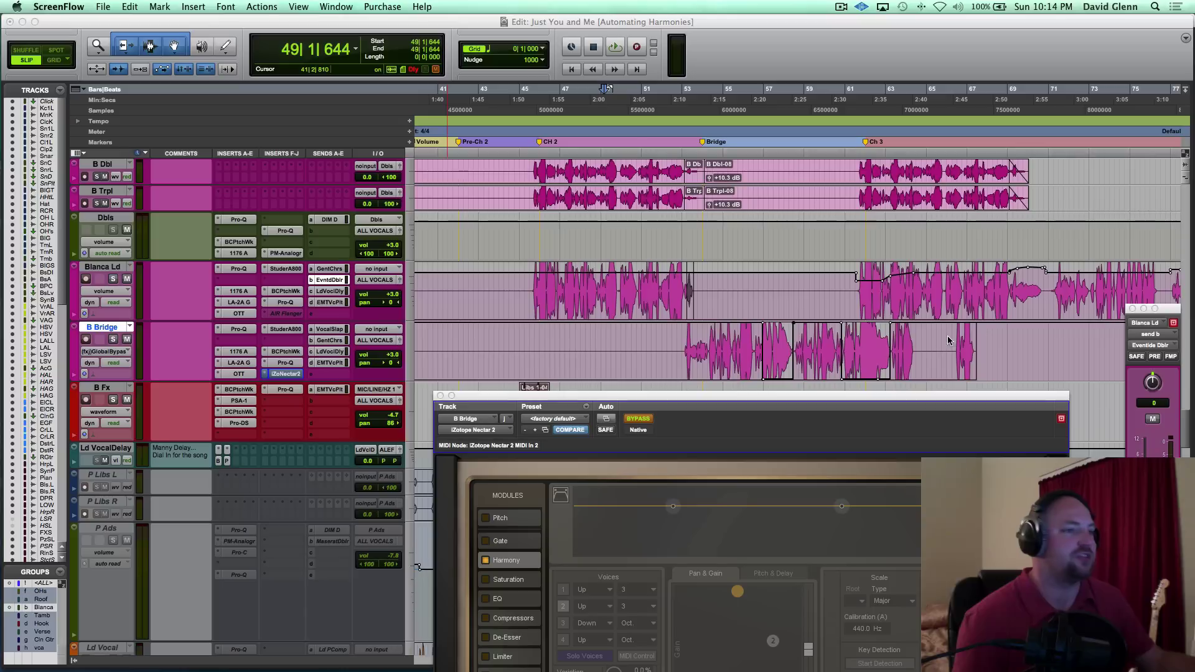
Step: Play the song from bar 49, then stop playback back at bar 49
click(800, 51)
key(space)
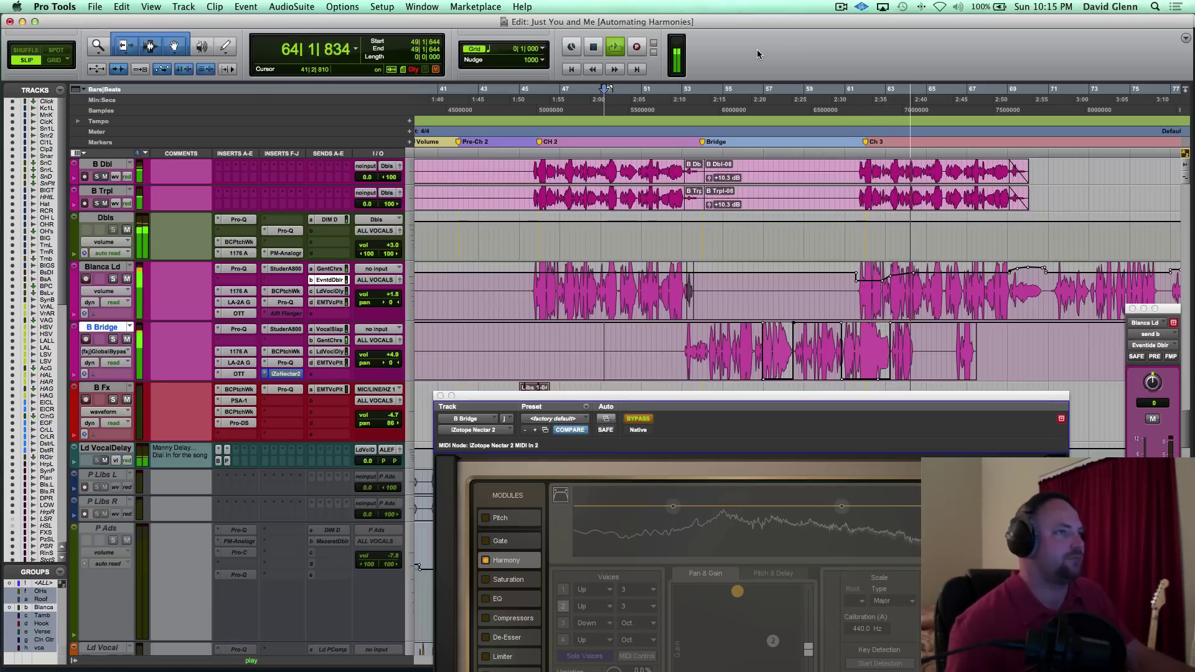
key(space)
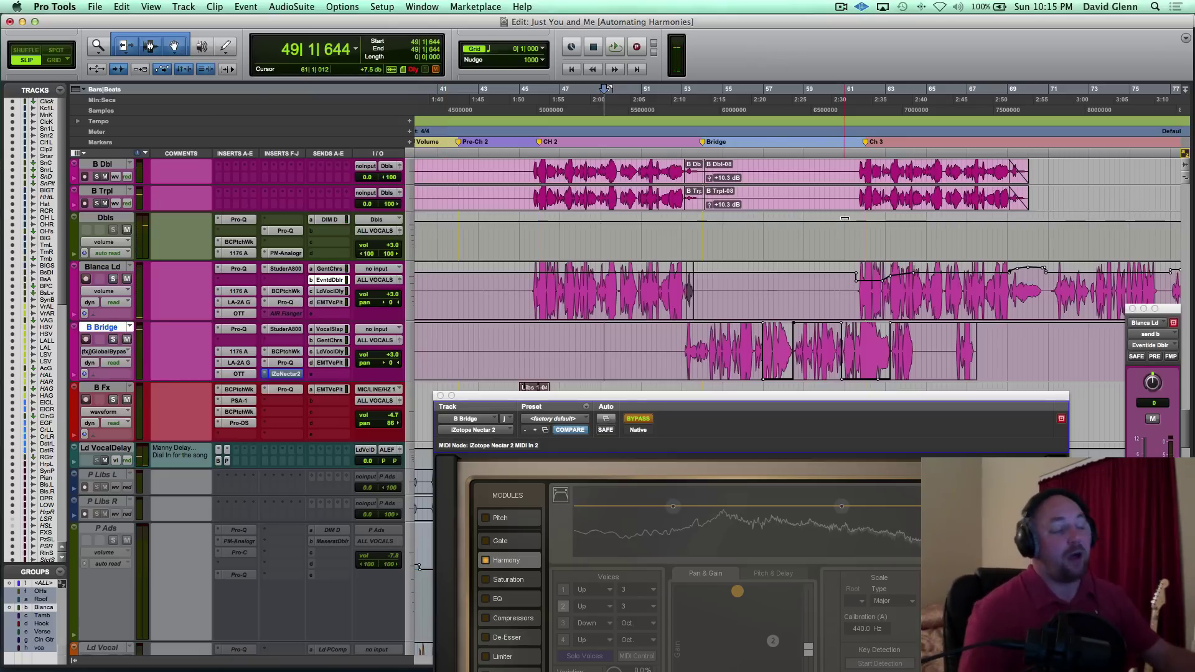
Step: Set the play position to bar 52 in the bridge and reposition the Nectar 2 window so its full interface shows
click(665, 344)
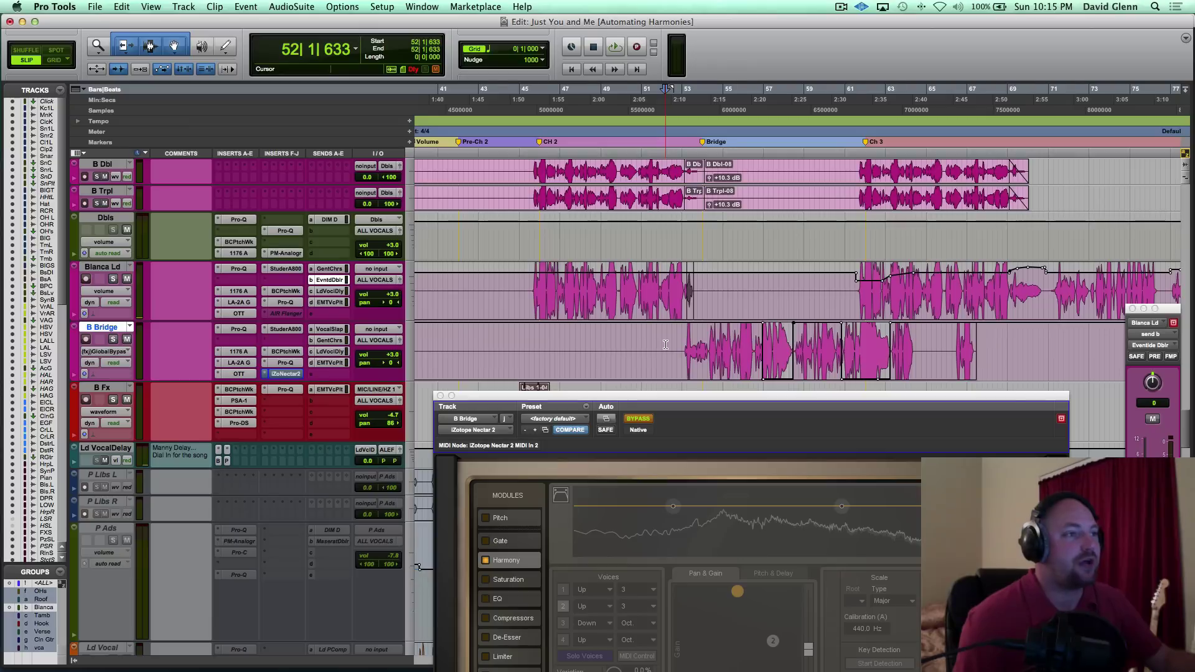
scroll(665, 344, right, 3)
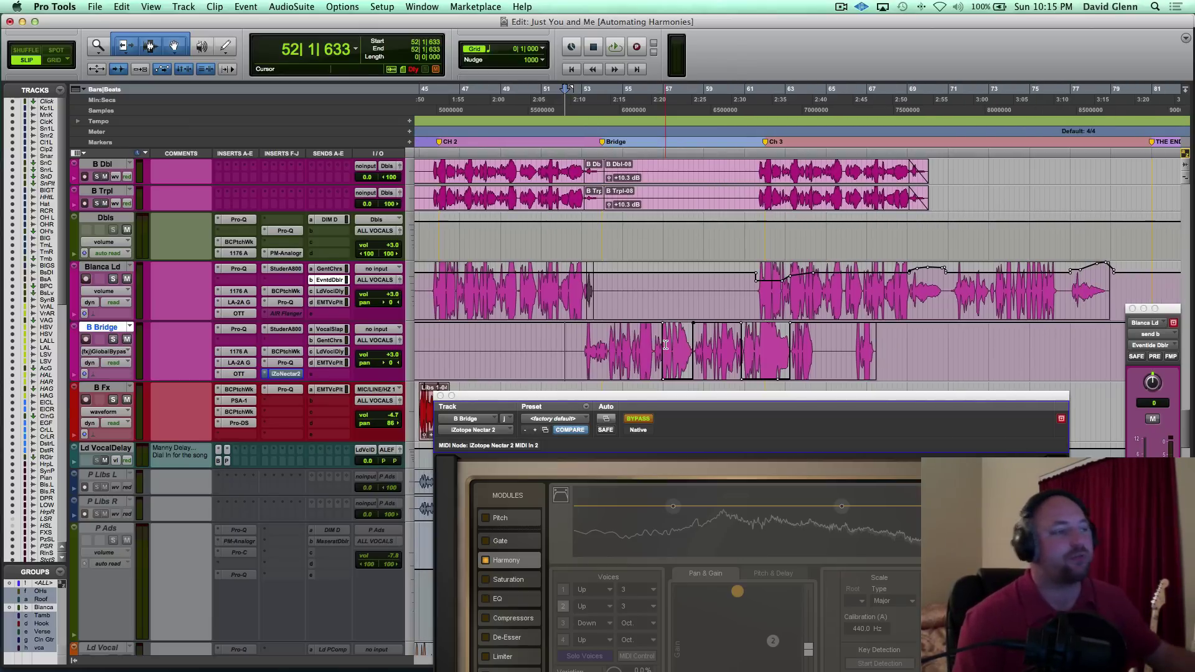
drag(697, 396, 678, 131)
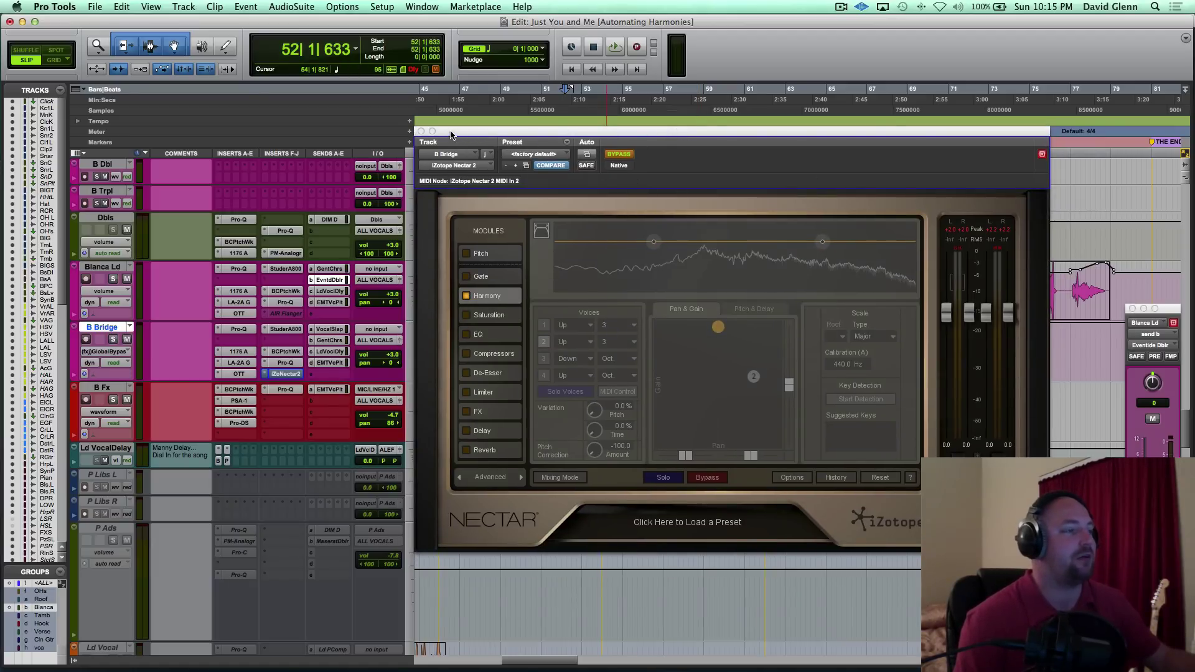
drag(451, 136, 569, 458)
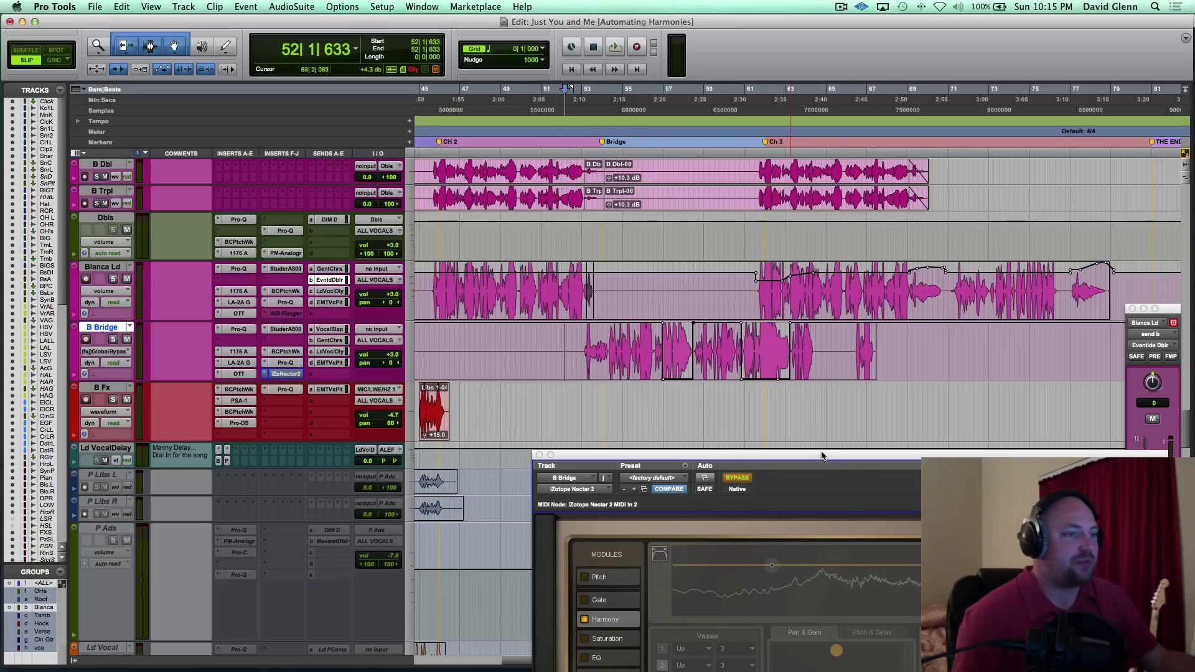
drag(822, 456, 750, 224)
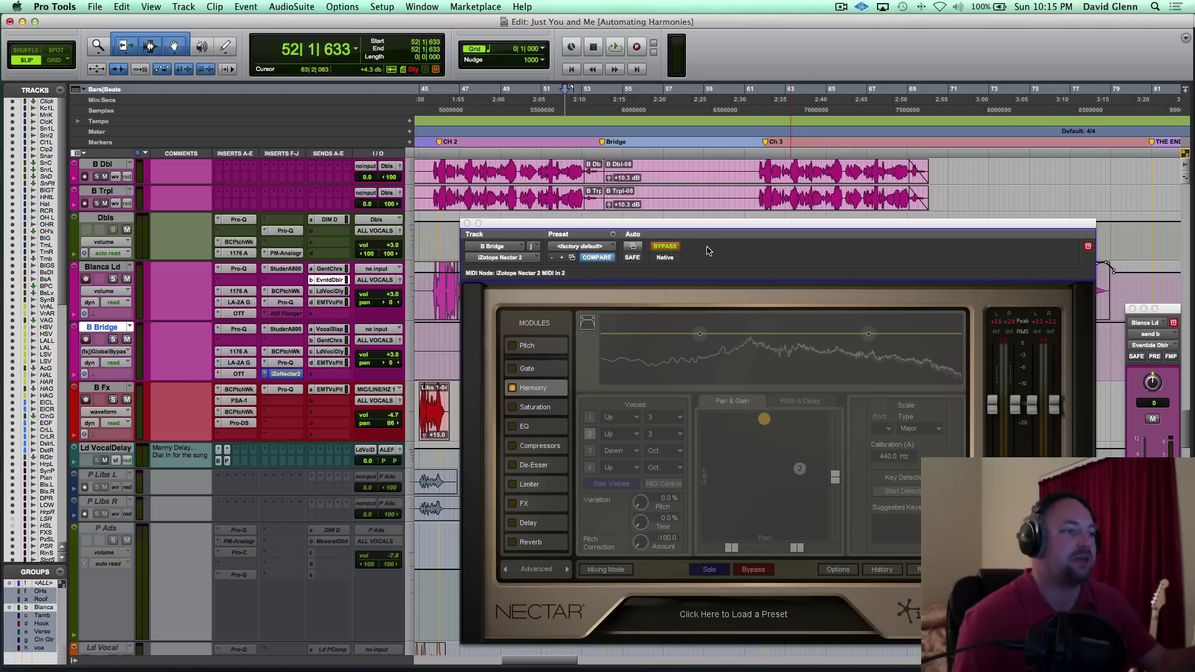
Step: Check the automation options for Nectar's global bypass, then move the plug-in window lower
right_click(670, 248)
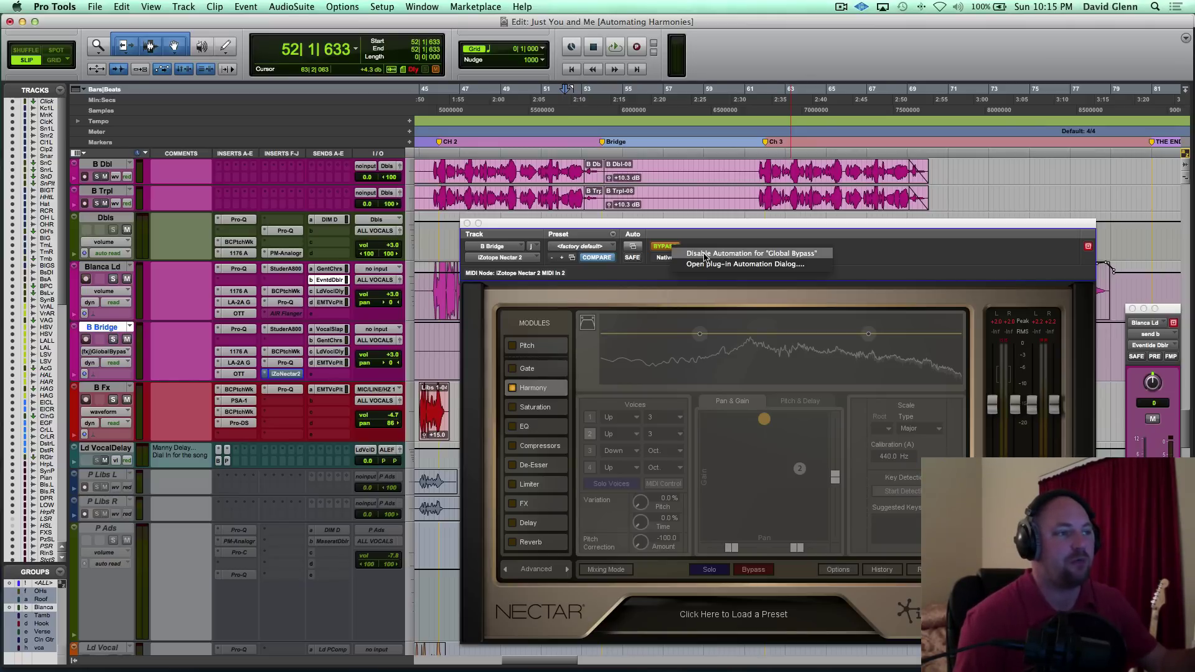
click(726, 231)
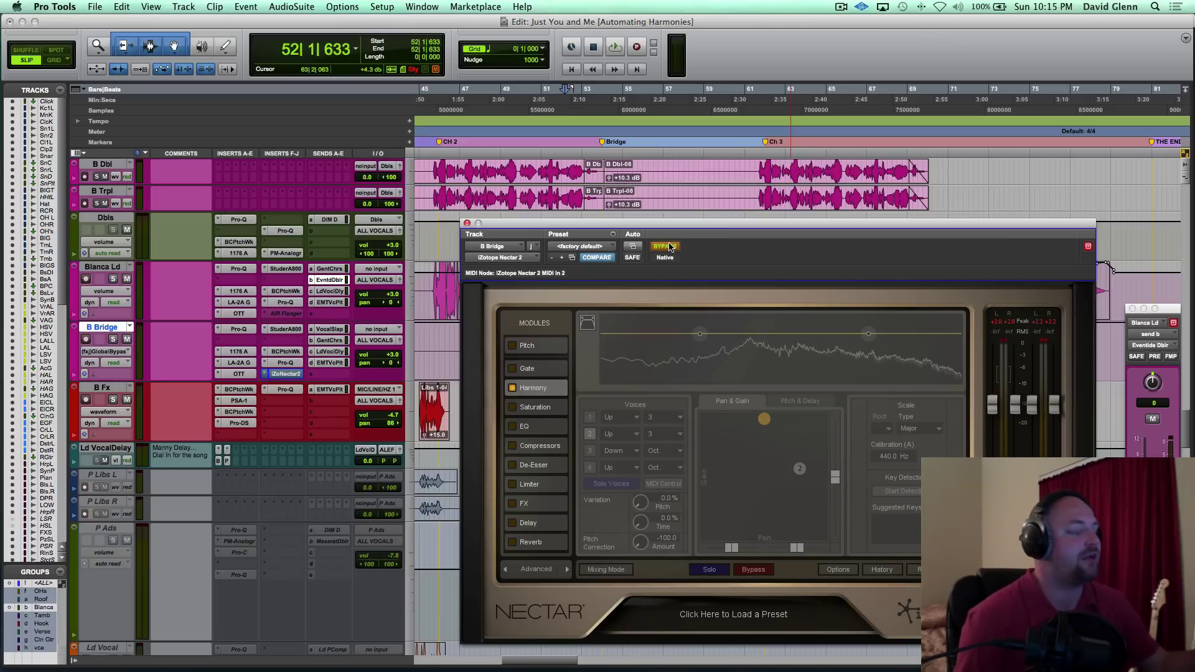
drag(659, 228, 683, 412)
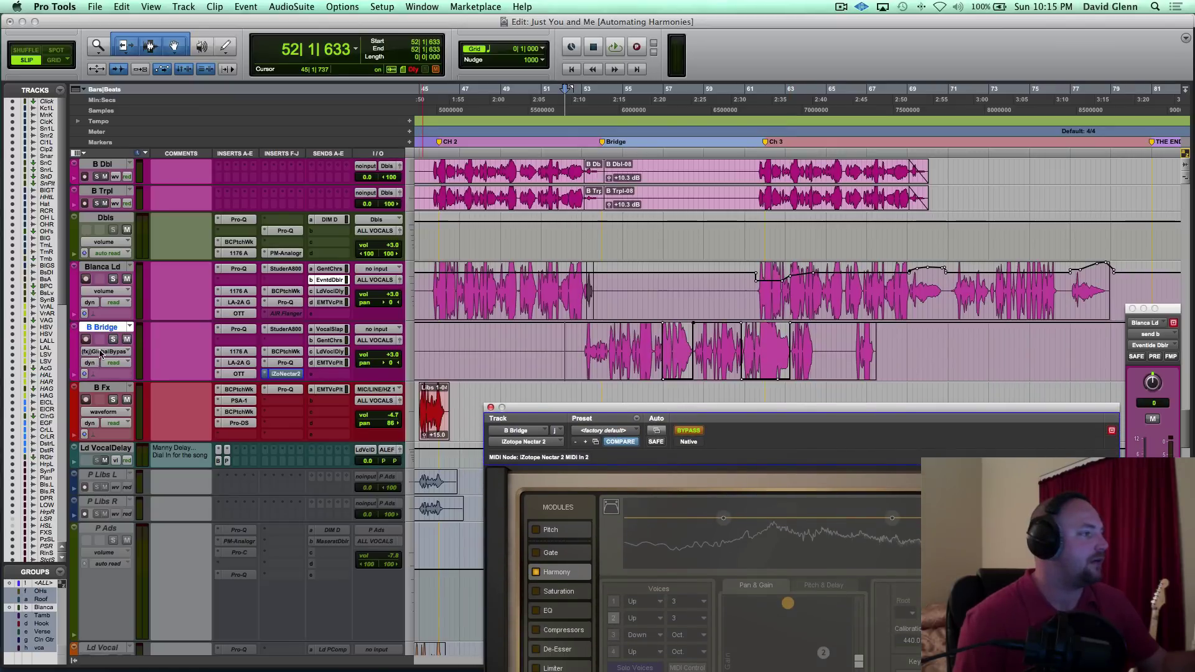
Step: Set the B Bridge track view to (fx)GlobalBypass to show Nectar's bypass automation
click(99, 353)
click(142, 272)
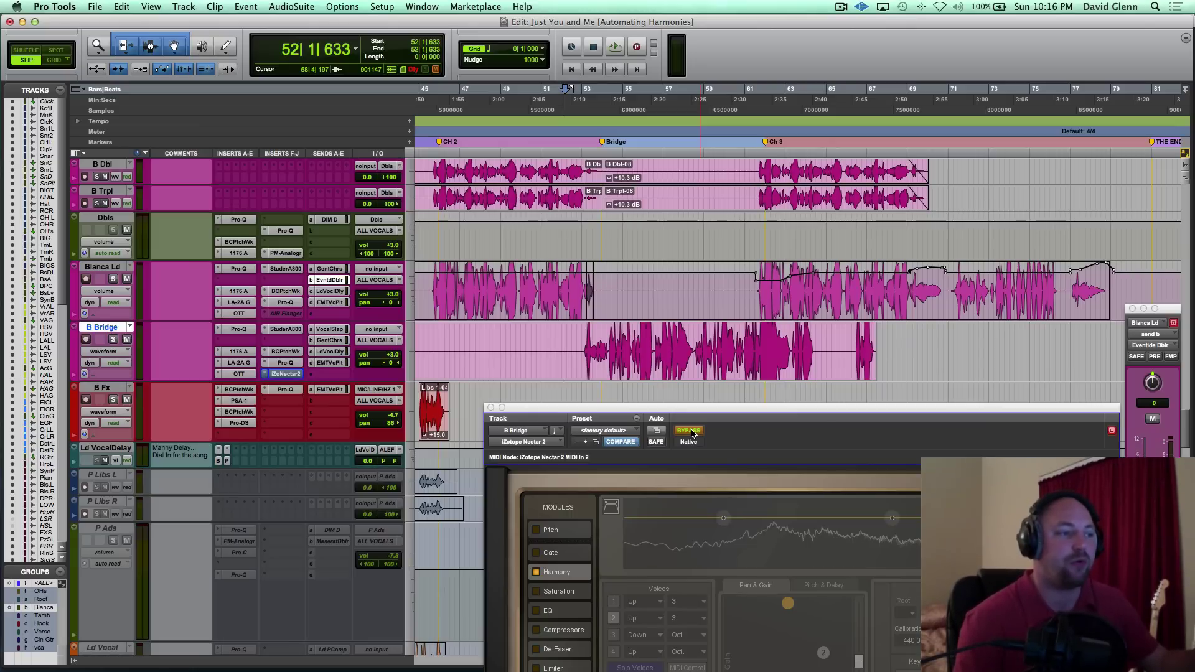
ctrl+super+click(692, 433)
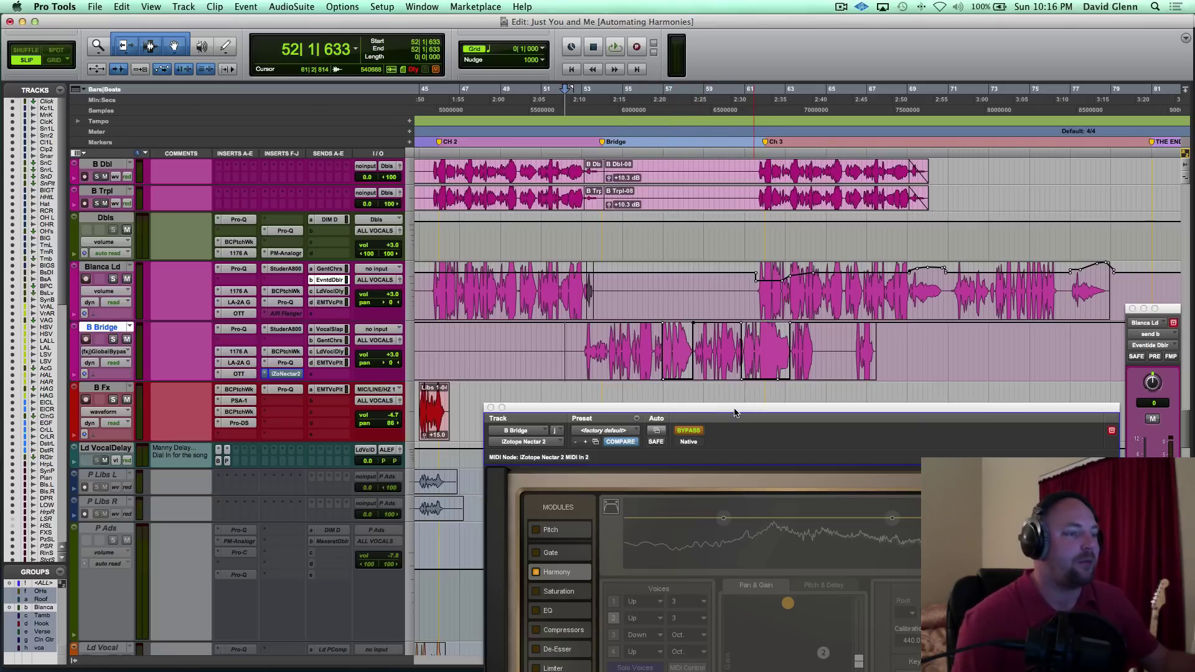
Step: Move the Nectar window up and switch off its bypass so the Harmony module is active
drag(734, 412, 672, 167)
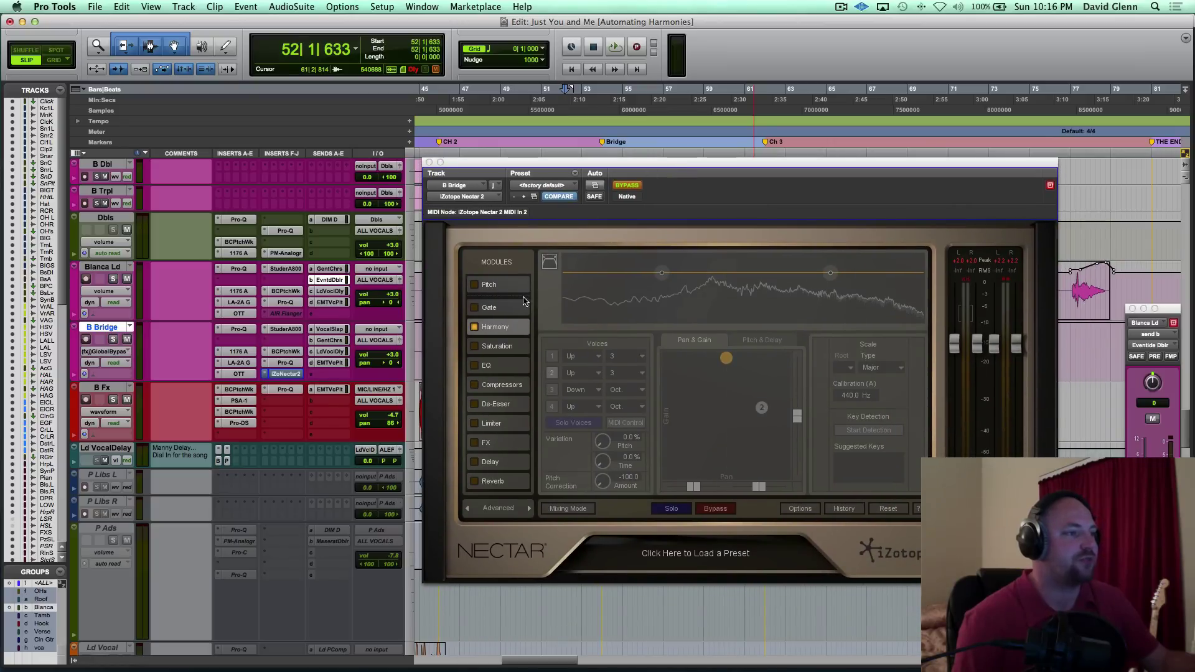
click(626, 184)
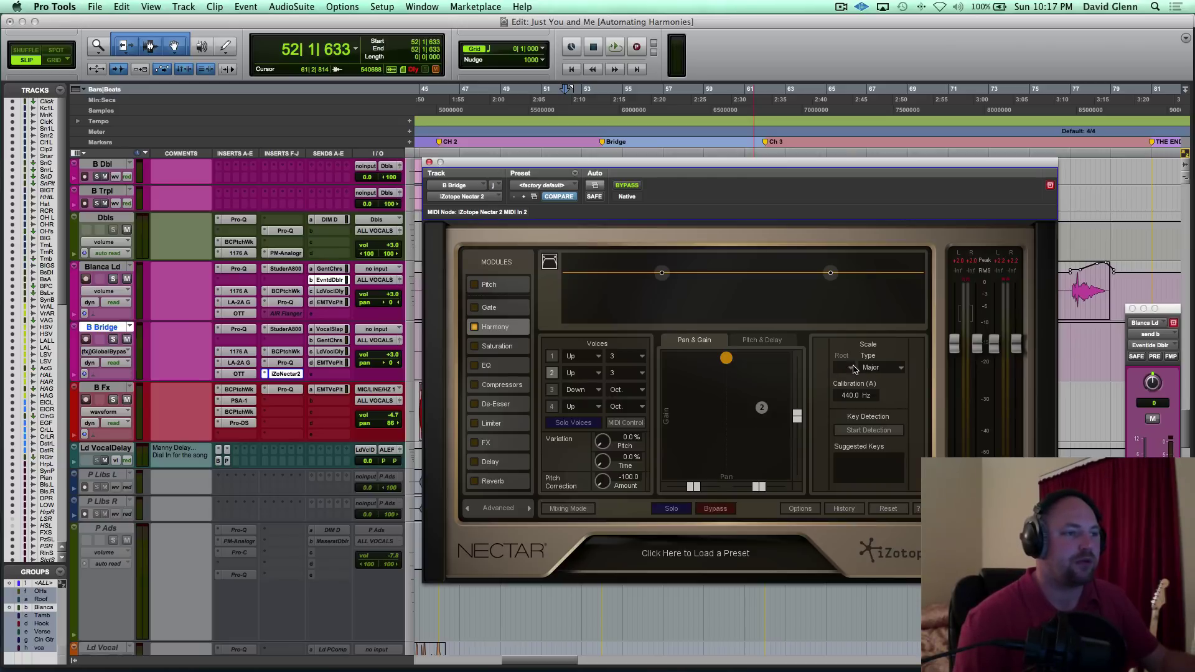
Step: Keep the harmony scale at Major, set the play position to 56|3|851, and refocus Nectar
click(895, 368)
click(886, 350)
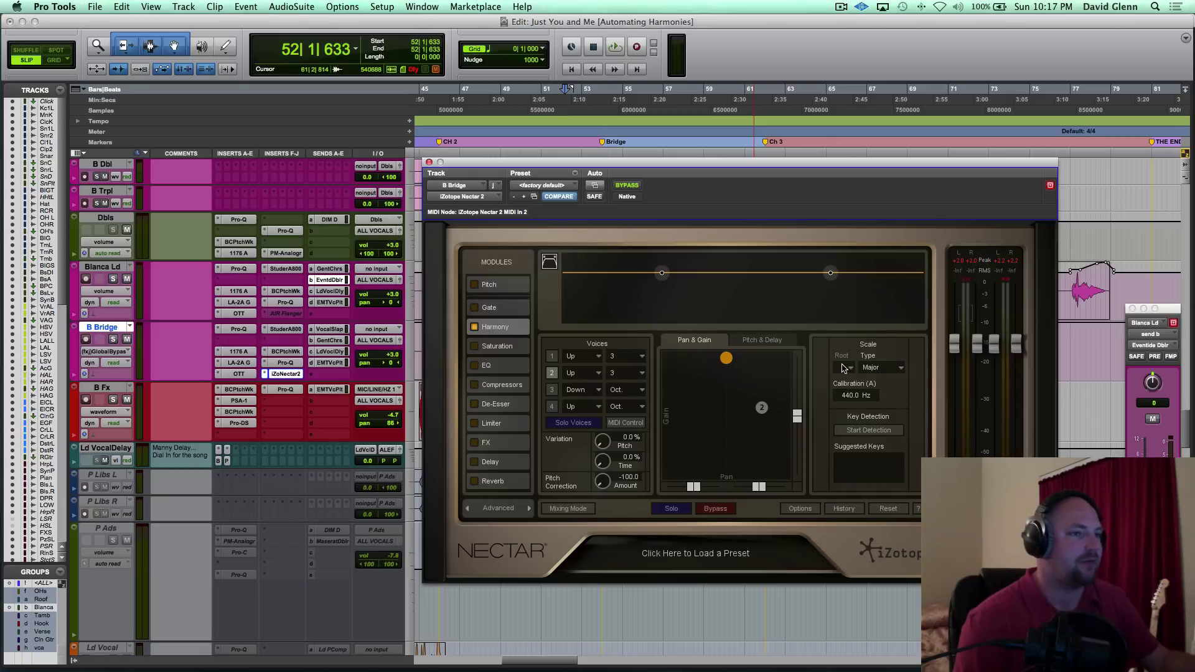
click(658, 144)
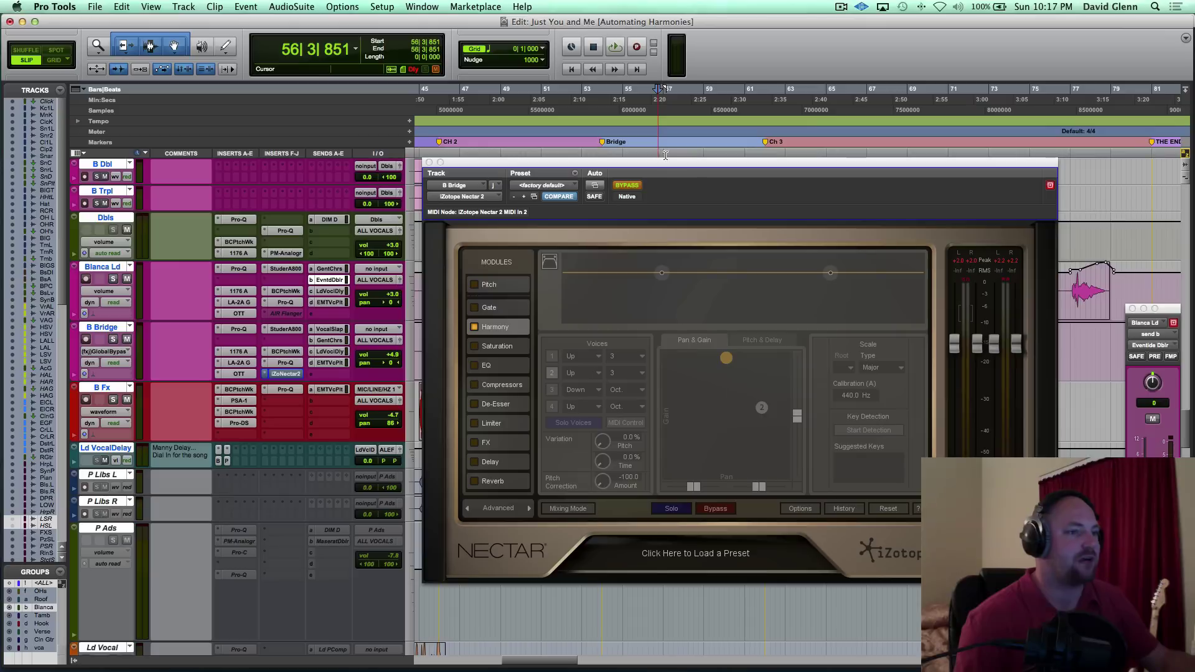
click(628, 193)
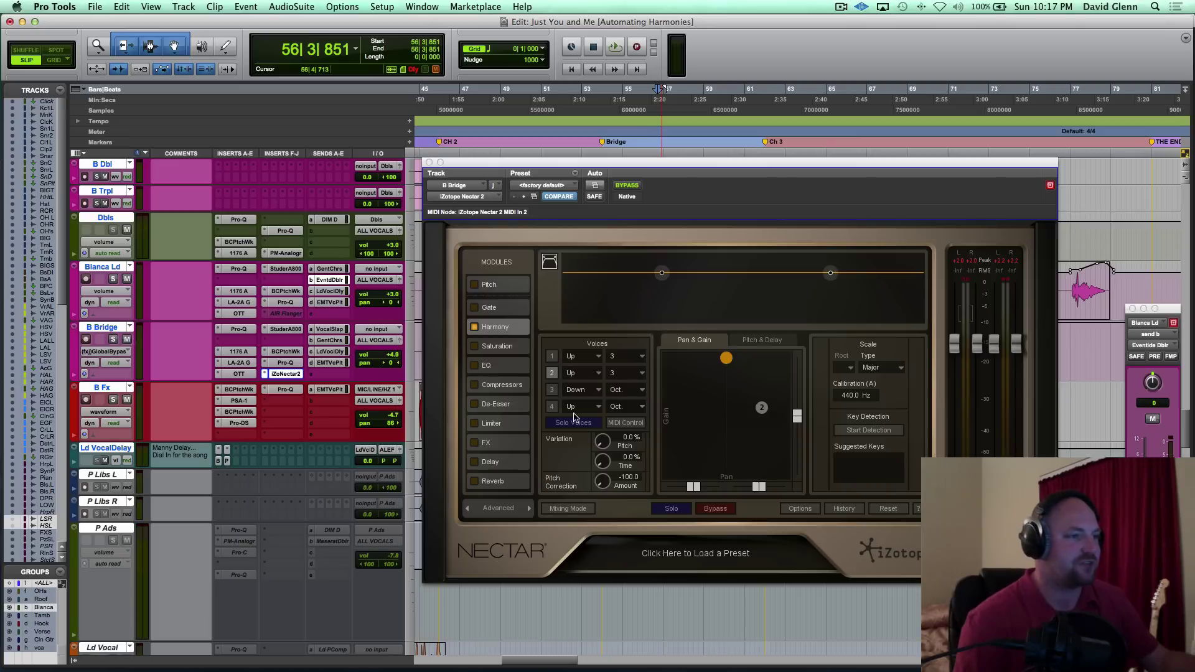
click(590, 483)
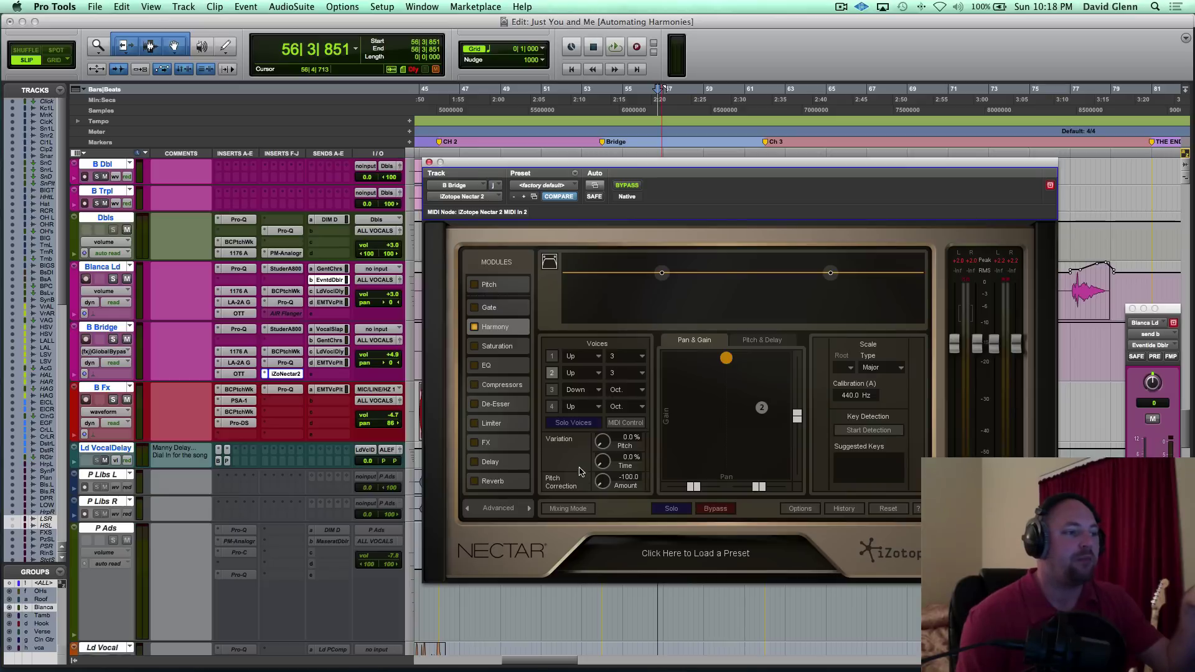
Step: Raise Nectar's pitch correction amount to 40 and play the bridge to hear the harmony
mouse_move(605, 473)
mouse_down()
mouse_move(608, 438)
mouse_move(602, 461)
mouse_up()
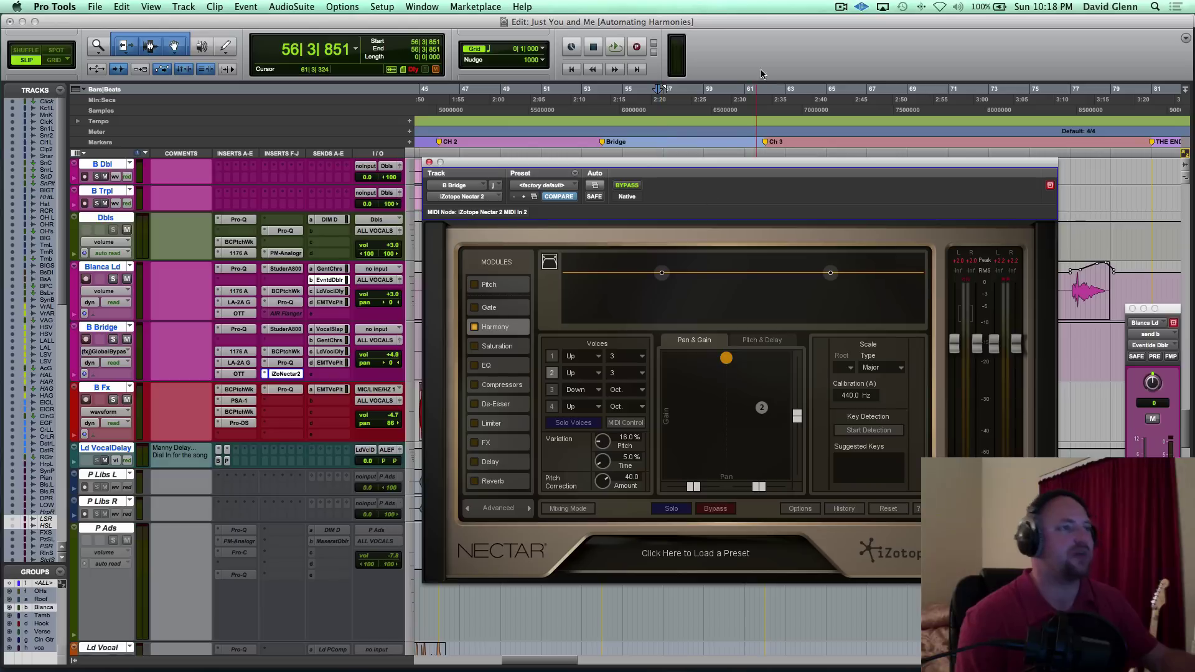
click(763, 52)
key(space)
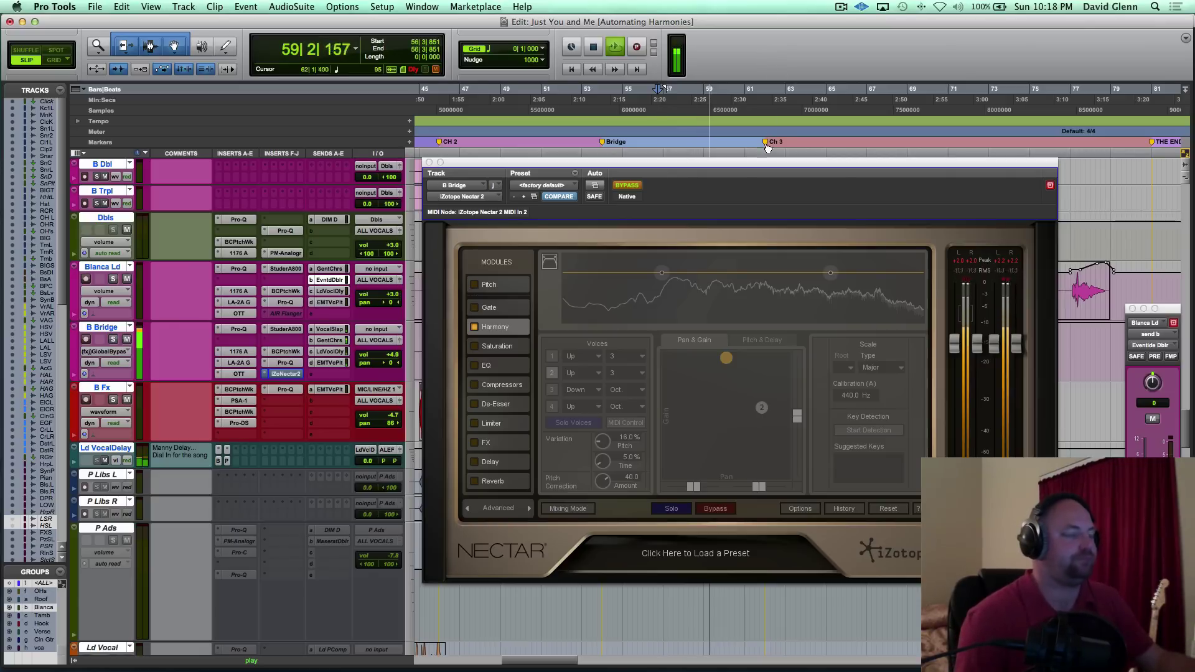
Step: Move the Nectar window down, stop playback at bar 56, and un-bypass Nectar again
drag(754, 169, 783, 215)
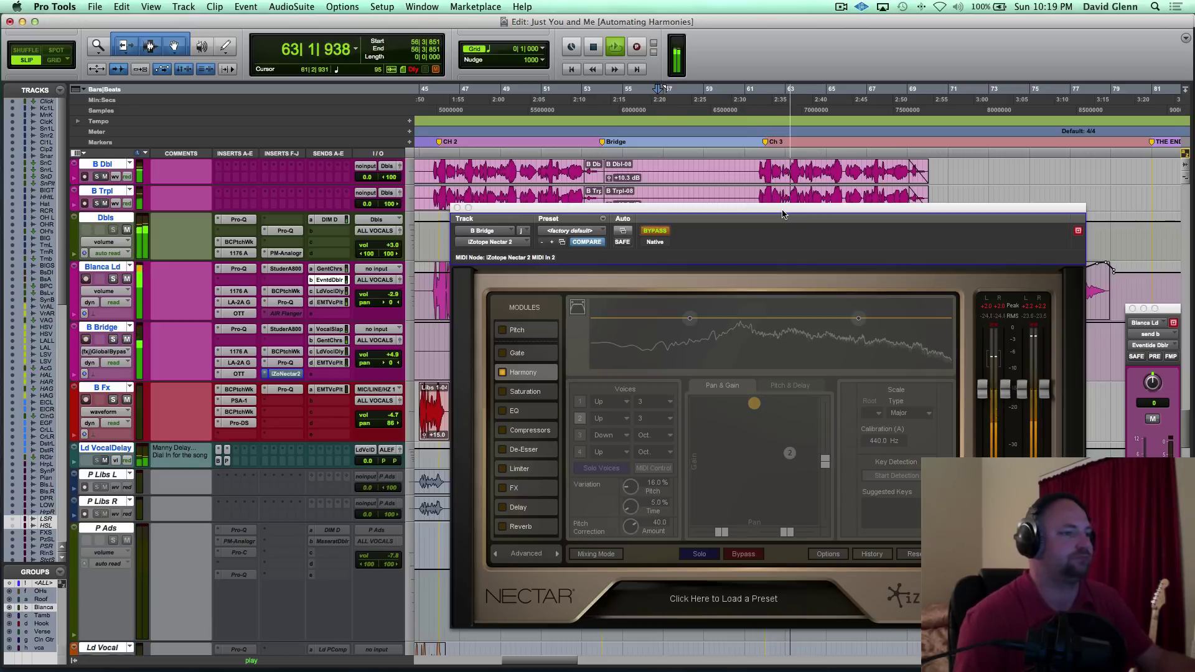
key(space)
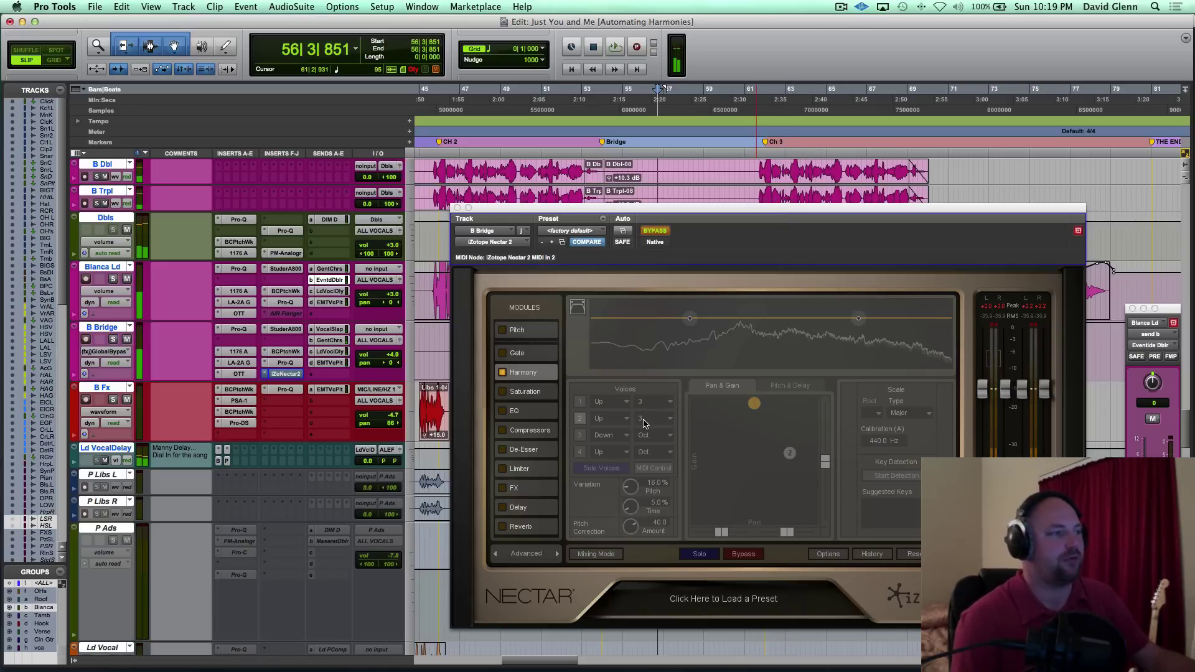
click(662, 233)
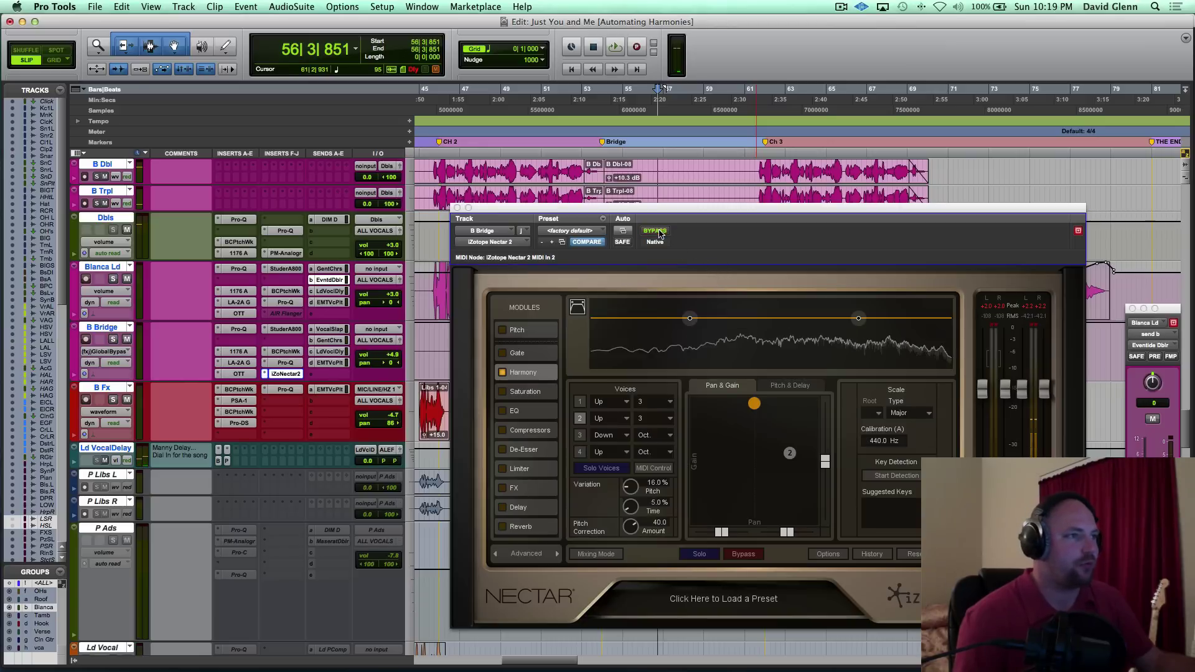
Step: Turn on Solo Voices, audition the harmony alone, then select the B Bridge track
click(601, 469)
key(space)
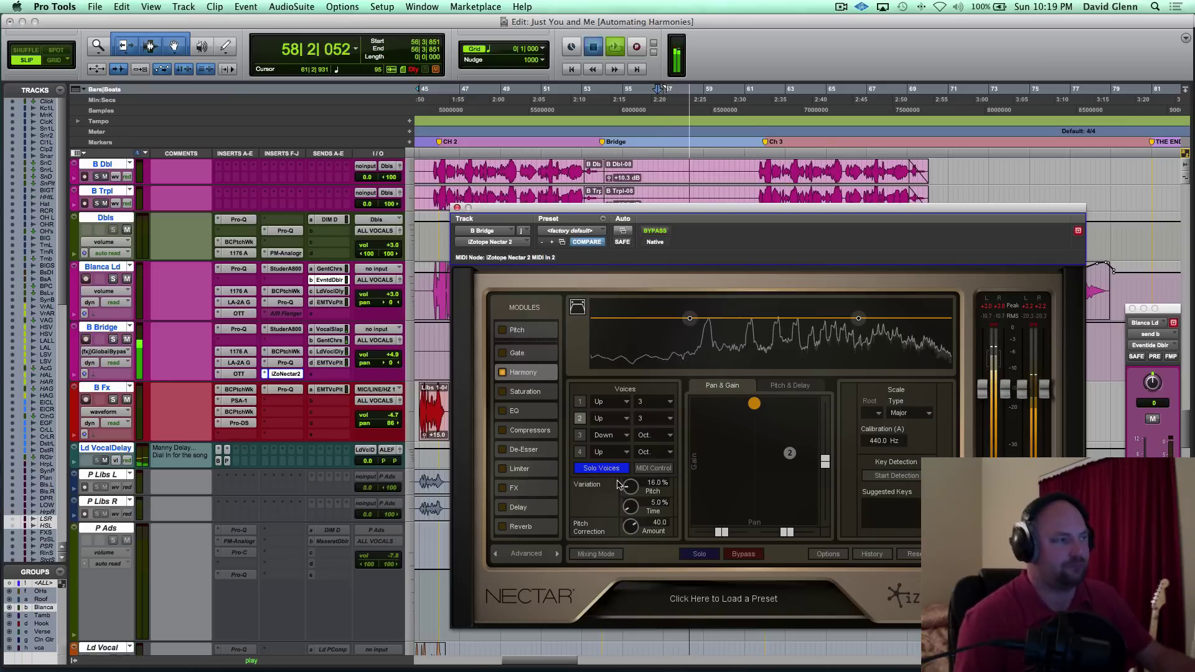
key(space)
click(109, 329)
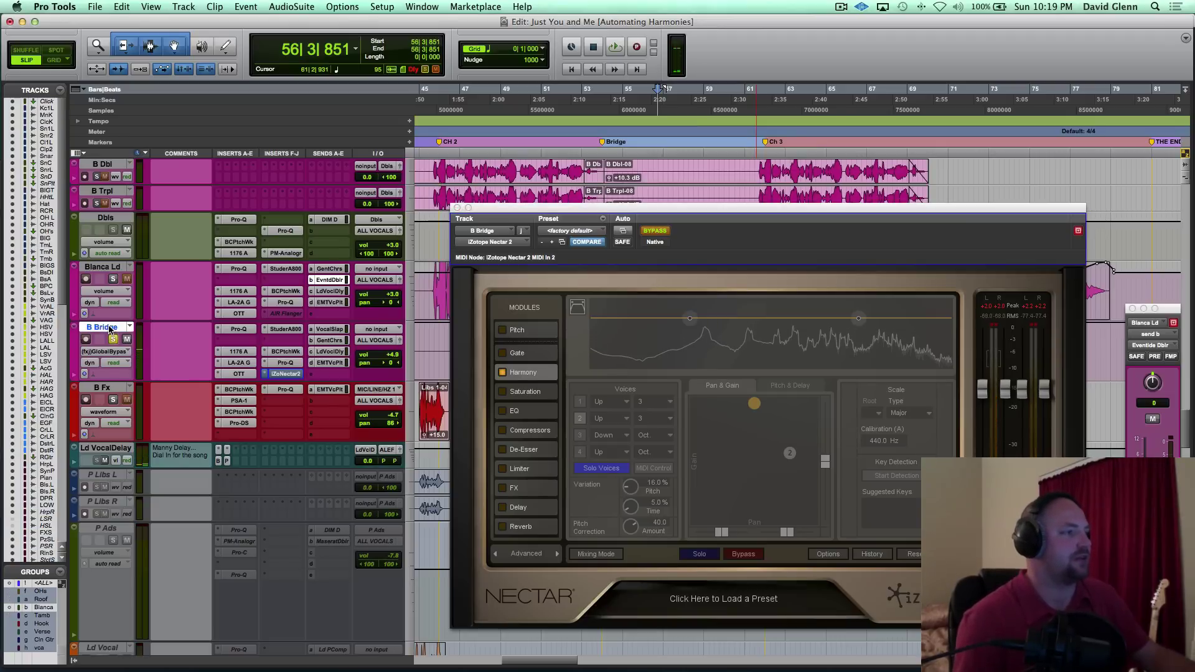
Step: Zoom in on the bridge vocal and select the harmony phrase starting at 56|4|875
drag(495, 226, 552, 504)
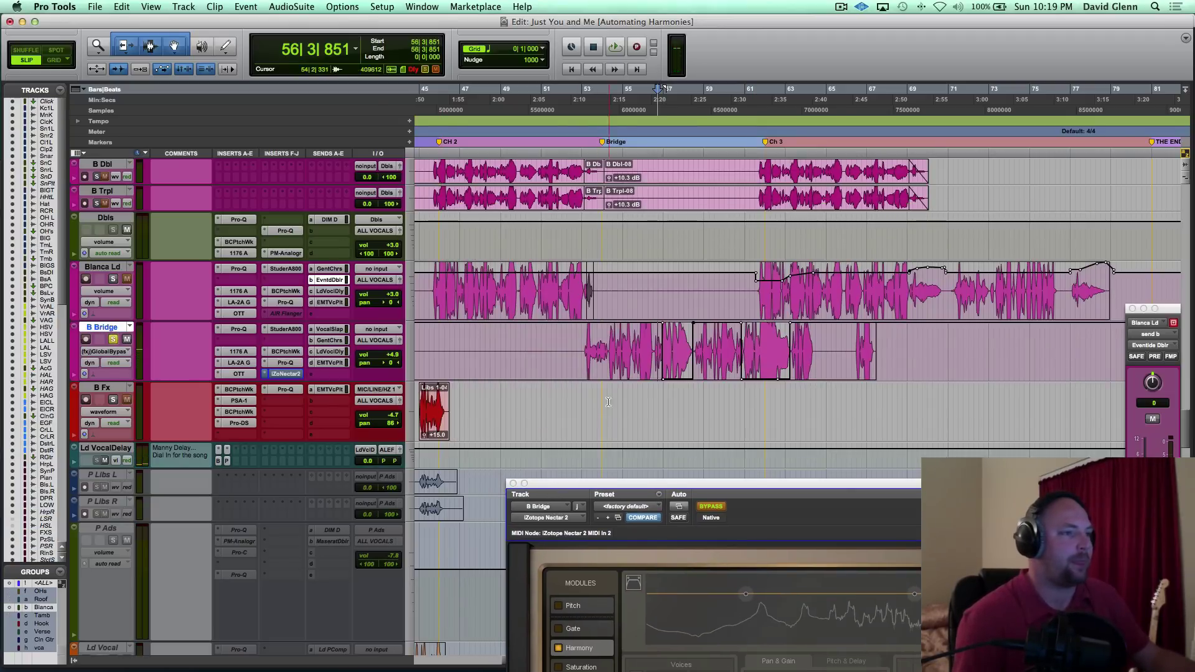
click(672, 353)
key(super+bracketright)
key(super+bracketright)
key(super+bracketright)
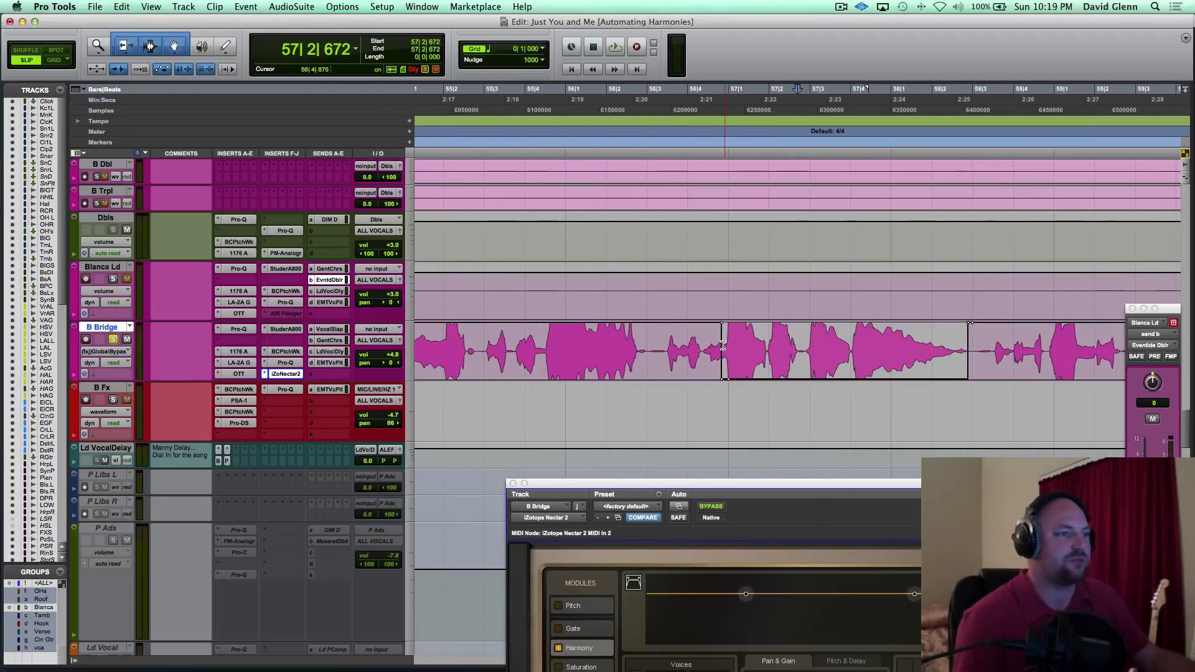
click(720, 348)
drag(722, 352, 955, 352)
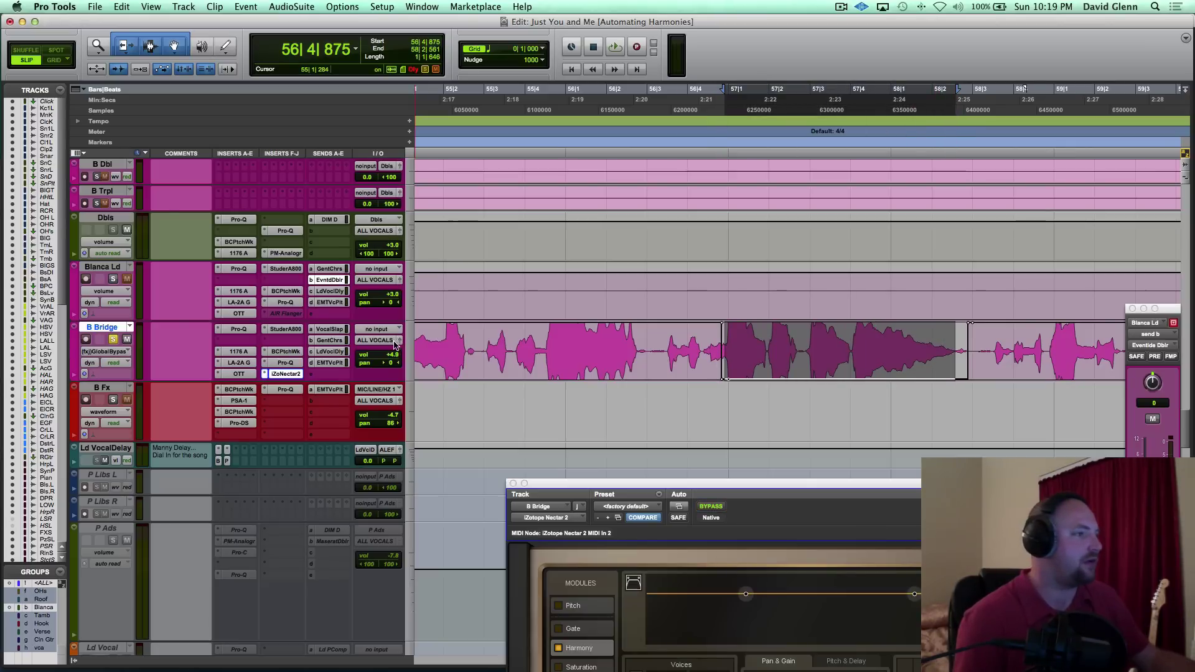
Step: Route the B Bridge track output to Bus 55 (Mono)
click(386, 340)
mouse_move(421, 354)
mouse_move(483, 356)
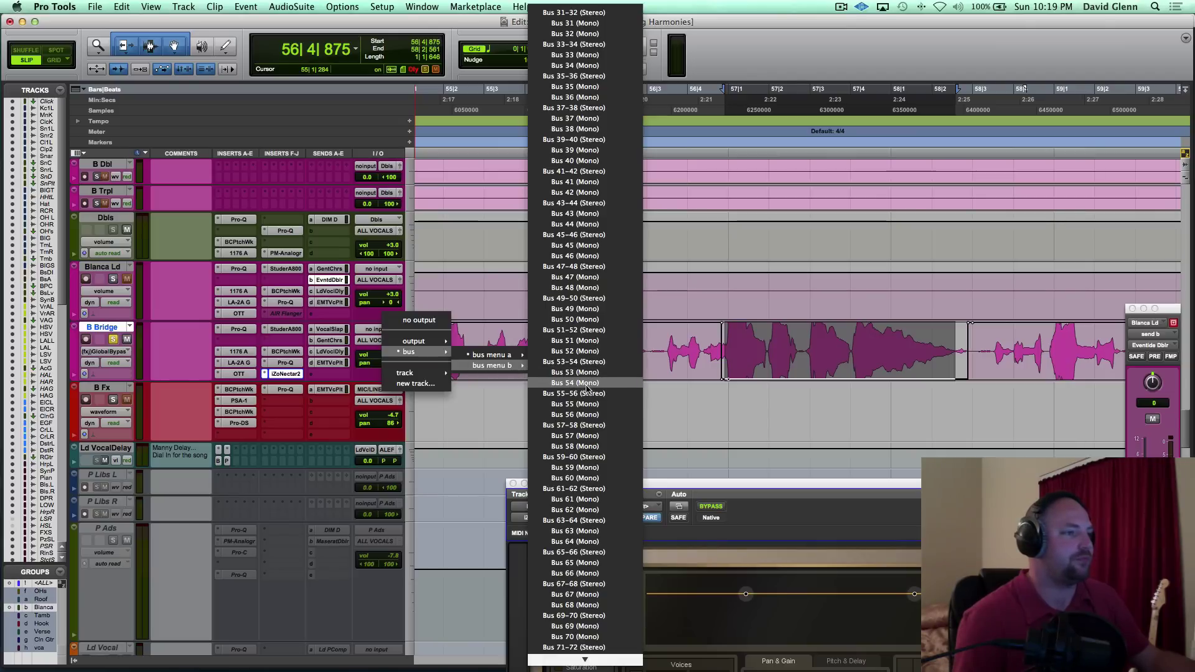
click(588, 404)
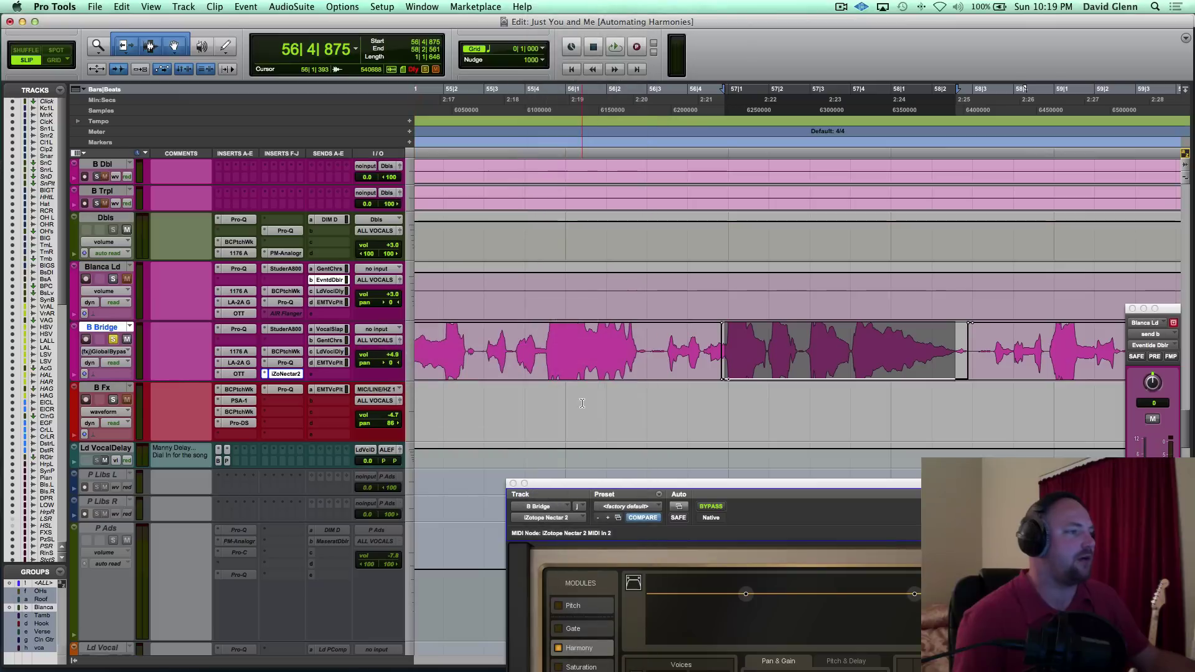
Step: Bounce Bus 55 offline to a file named 'Blanca Harm Bnc 1'
right_click(381, 342)
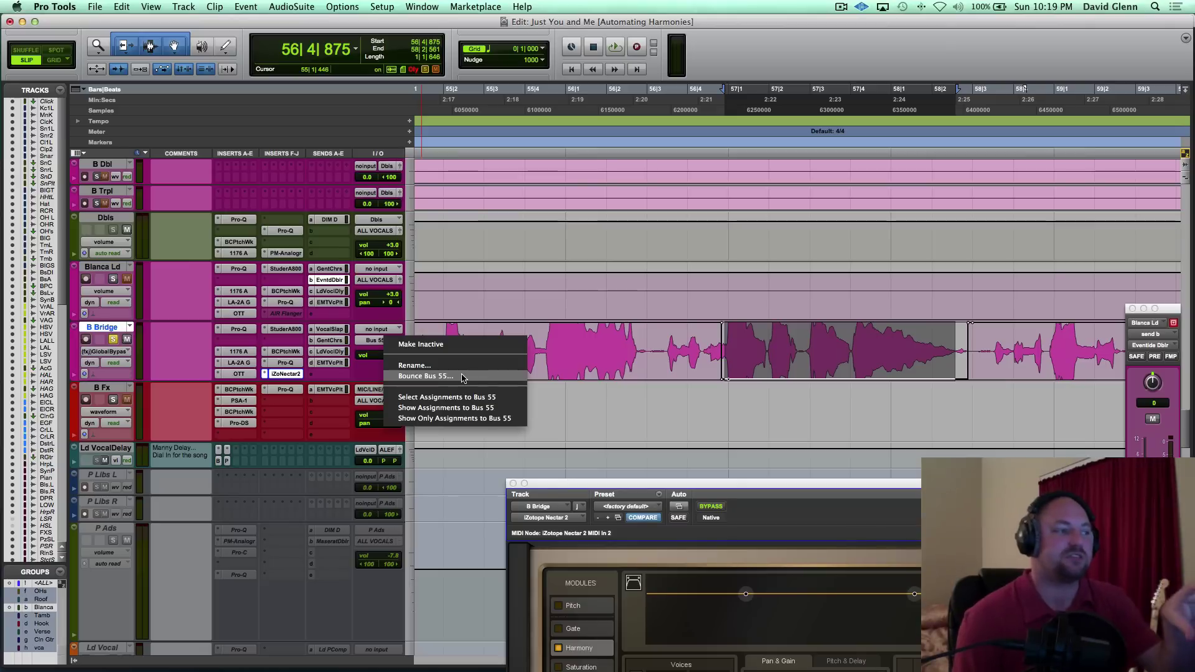
key(Escape)
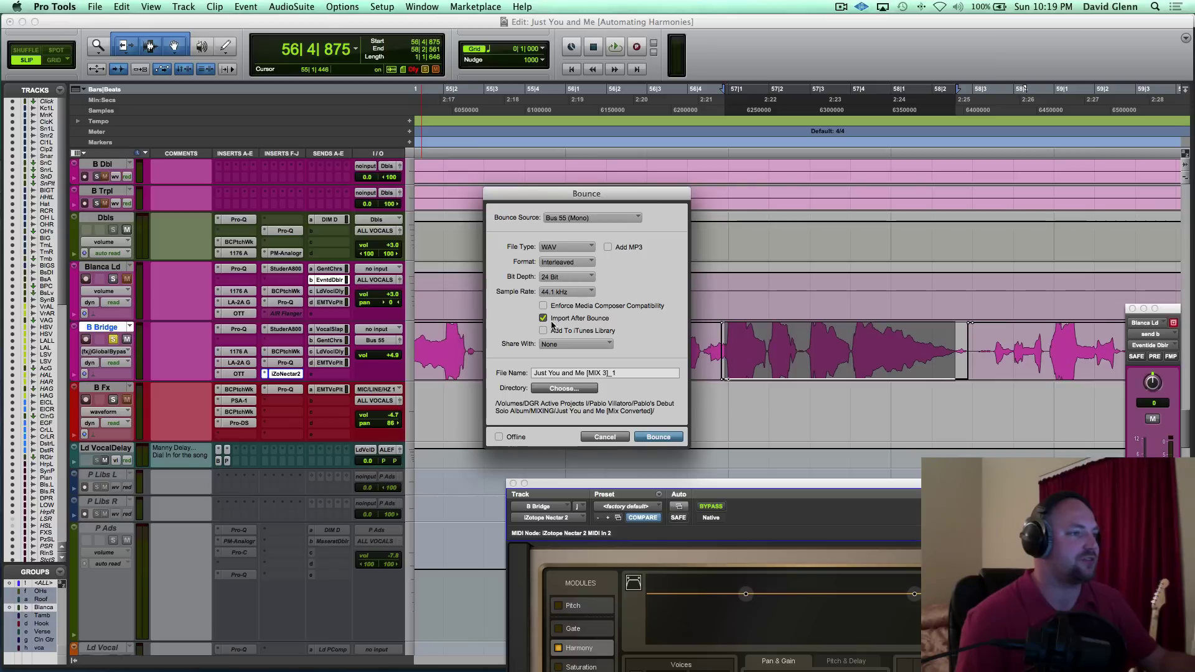
triple_click(549, 372)
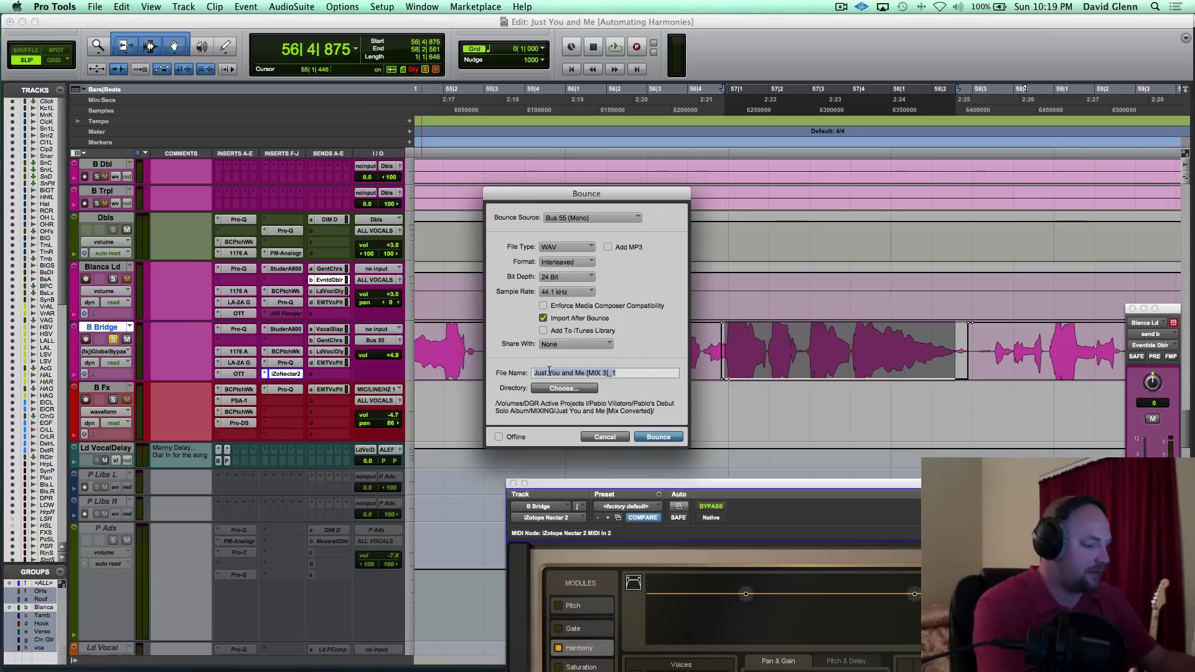
text(Bl)
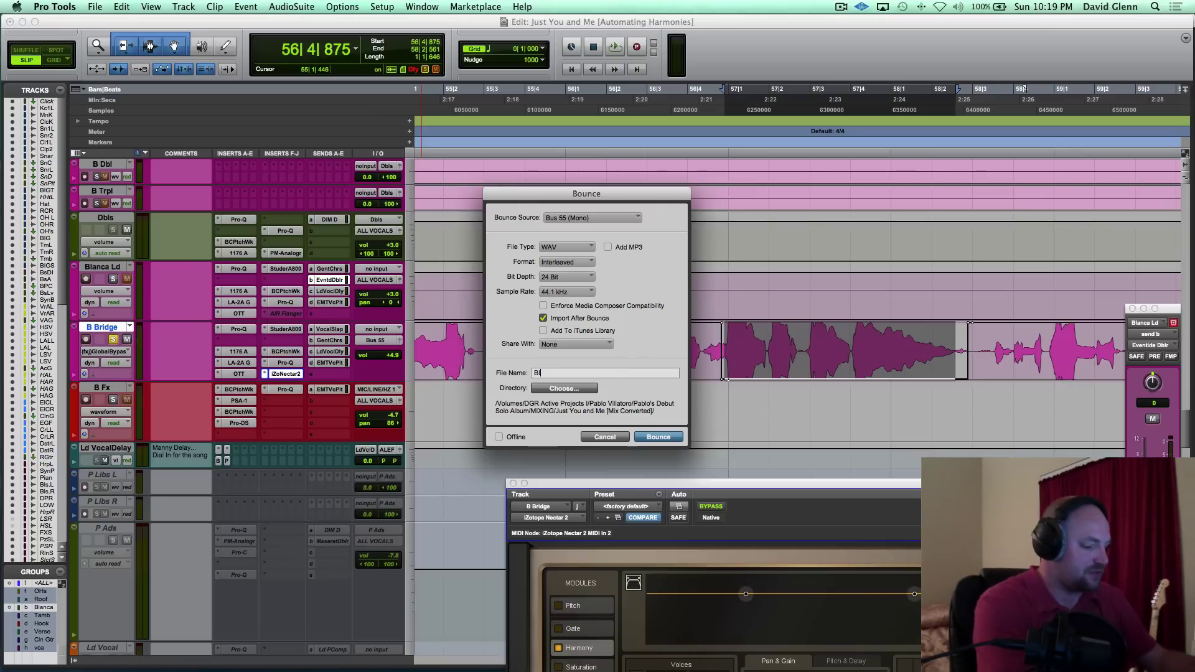
text(anca Harm Bnc 1)
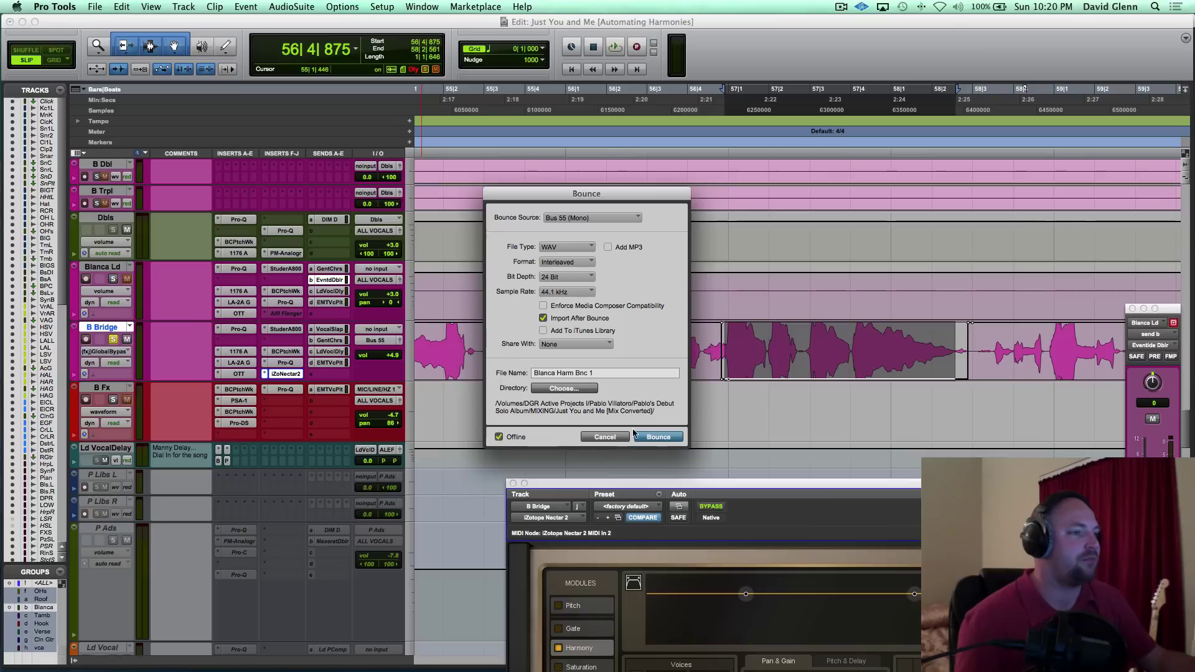
click(655, 436)
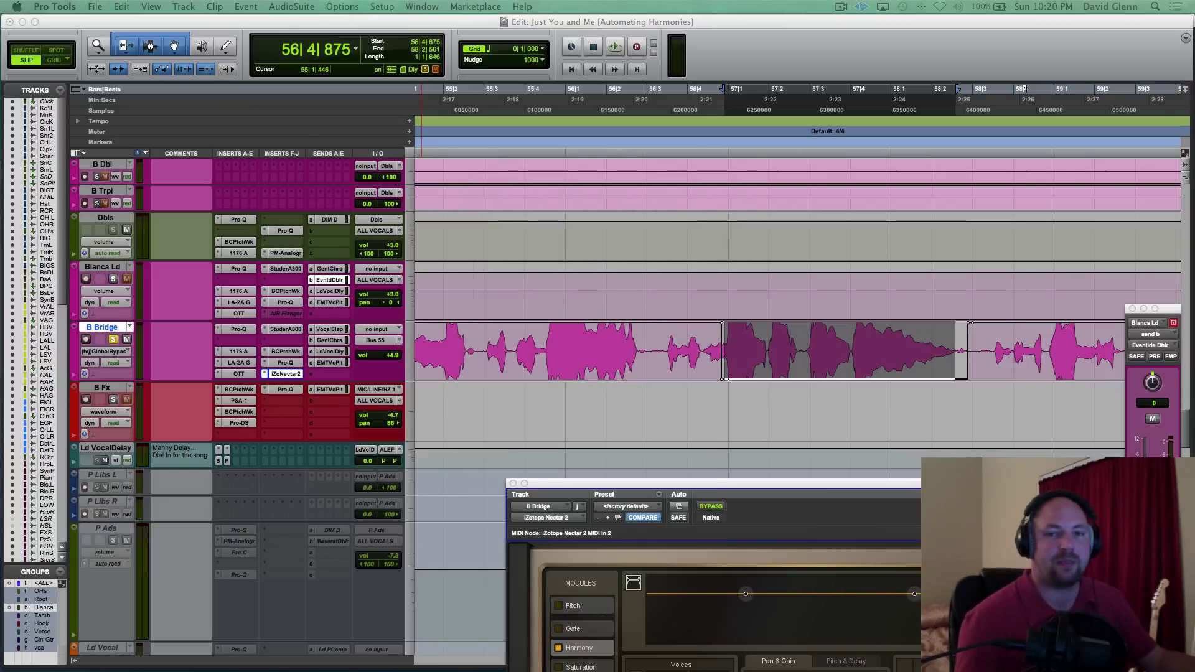
Step: Import the bounce onto a new track and cut the clip from the session start
drag(624, 219, 583, 242)
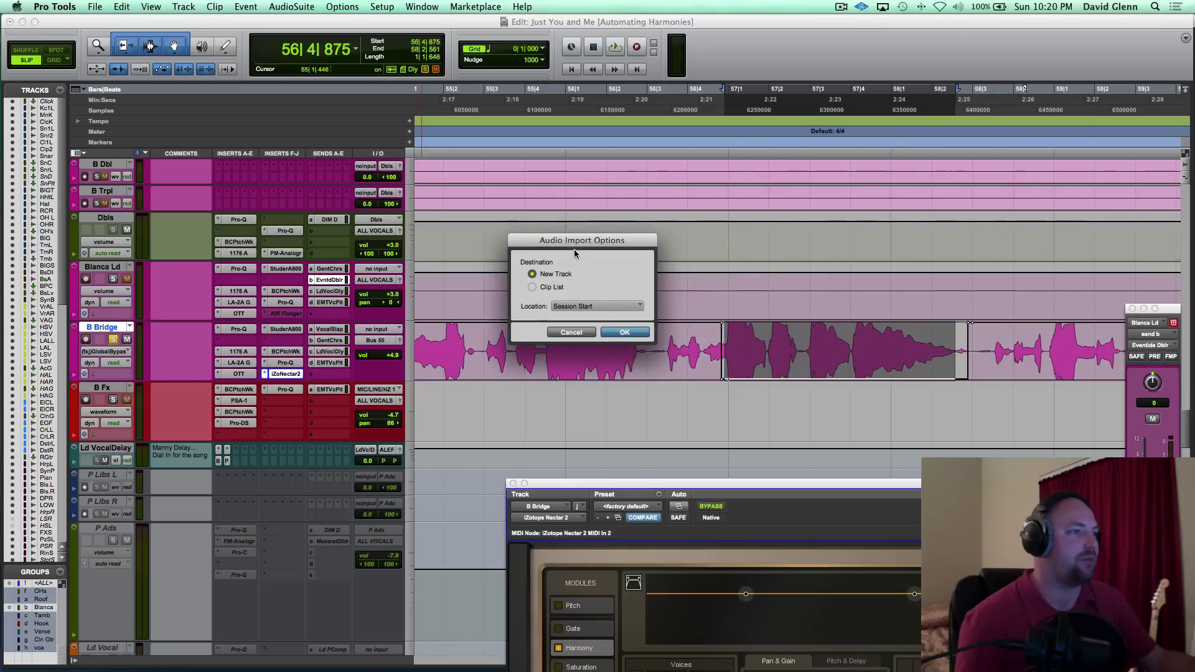
click(621, 331)
click(643, 405)
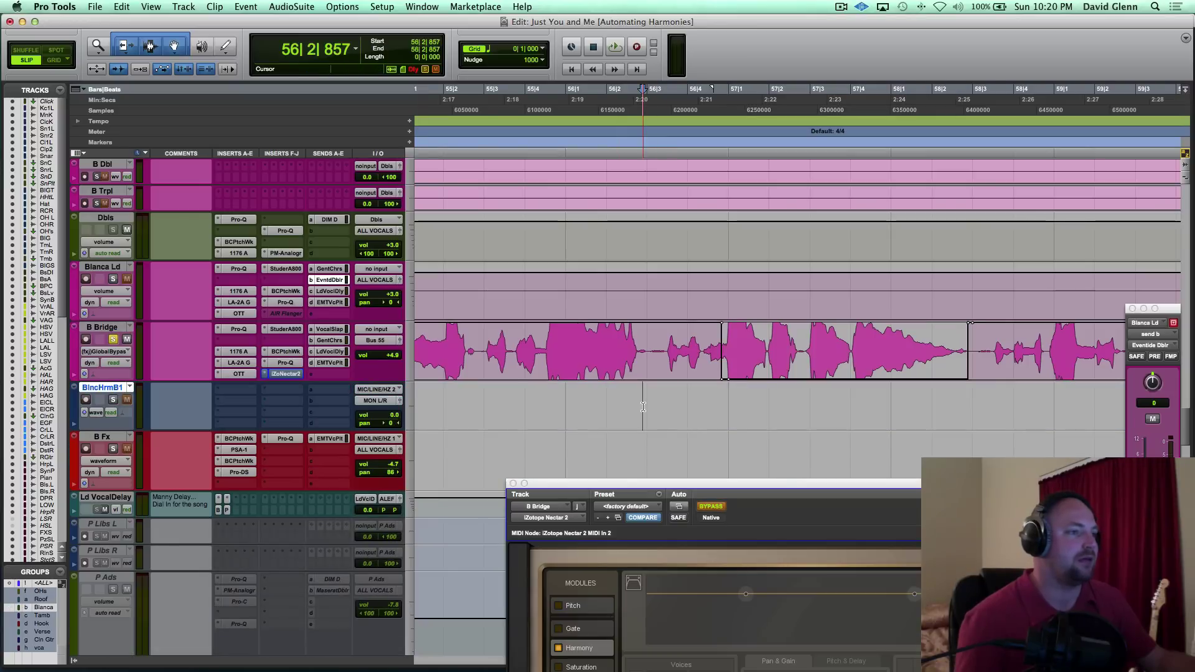
key(Return)
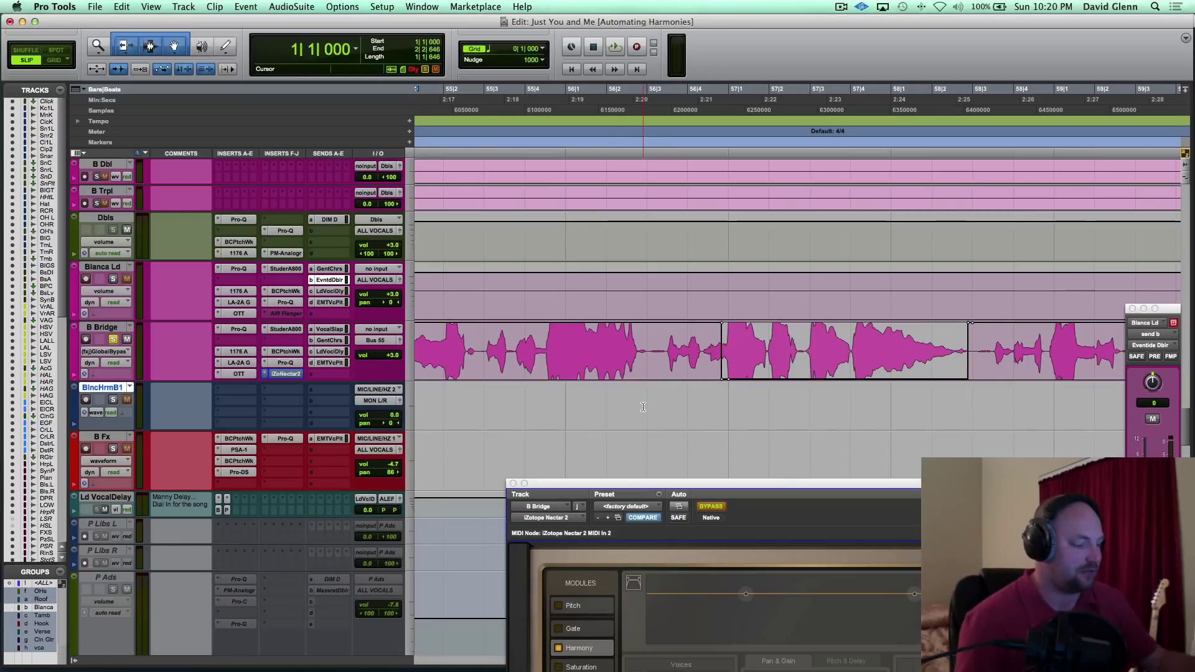
Step: Paste the bounced clip onto BlncHrmB1 at 57|1 and shrink the waveform height to compare levels
click(714, 339)
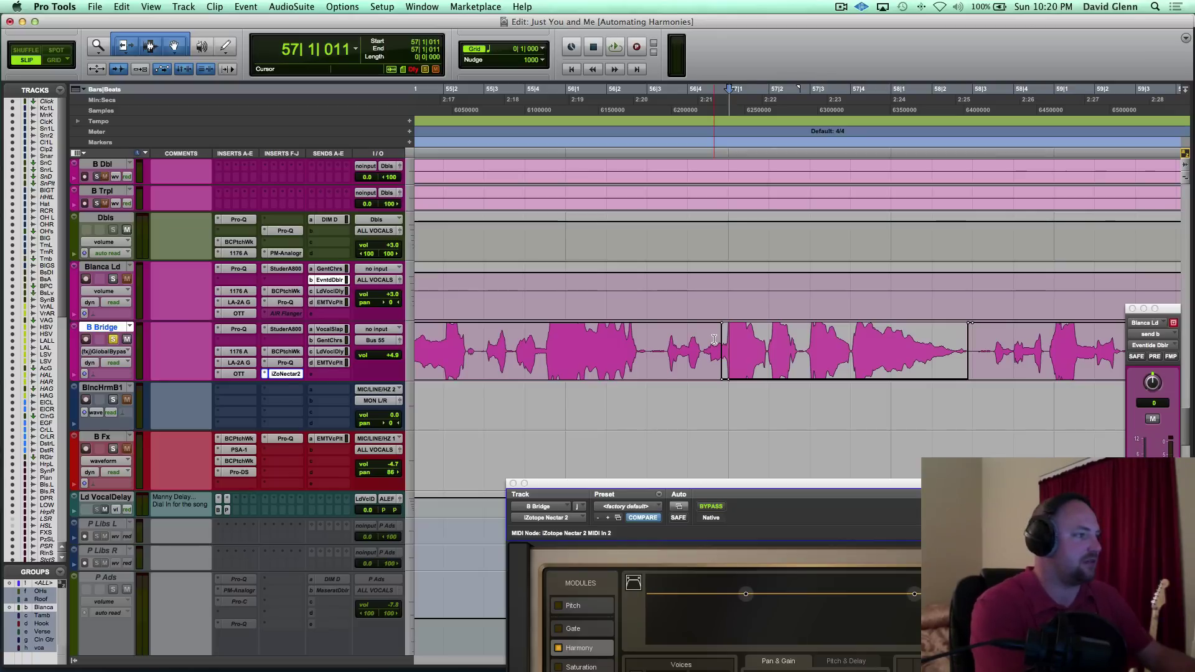
key(semicolon)
key(super+v)
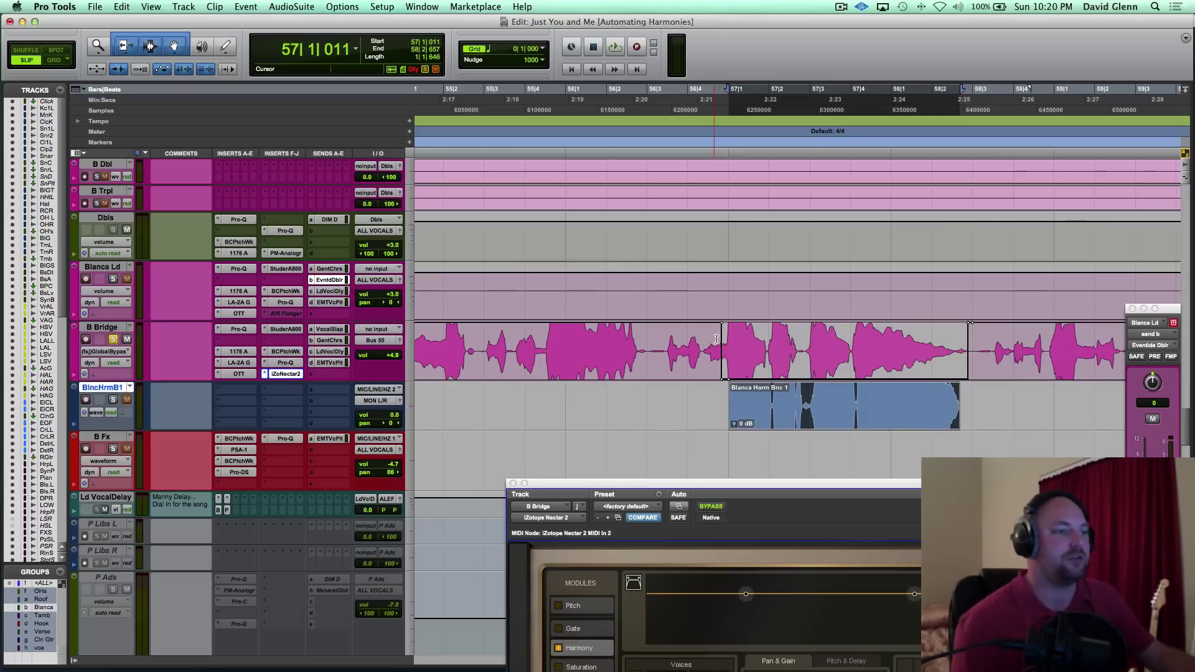
key(super+alt+bracketleft)
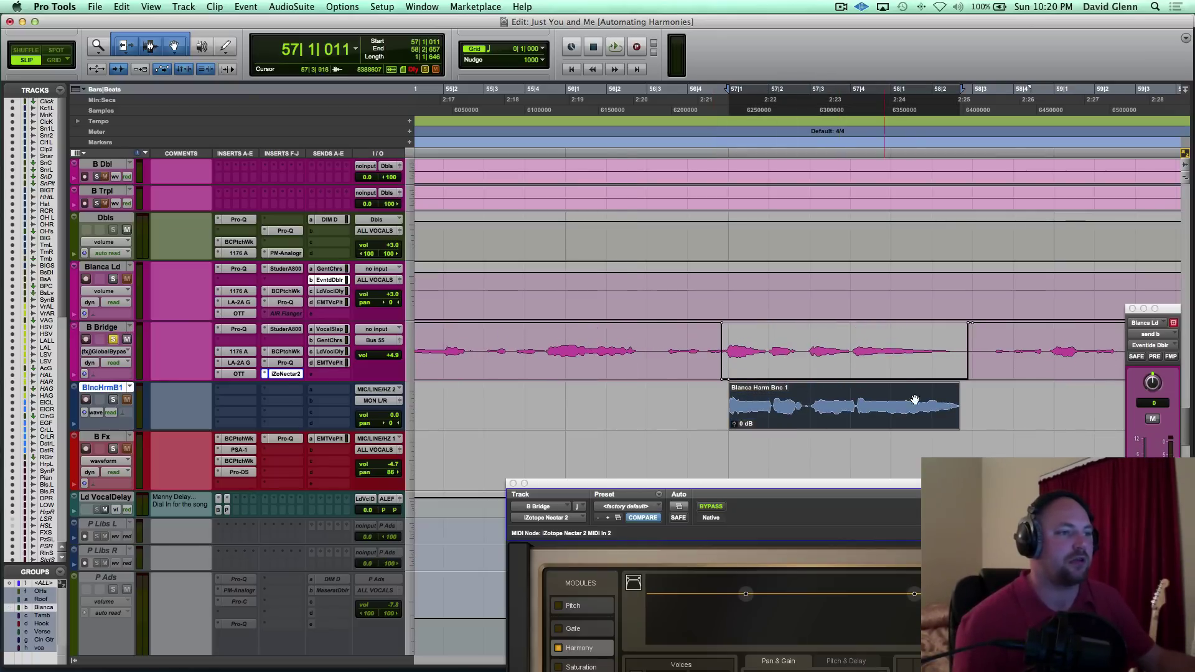
click(235, 393)
click(236, 341)
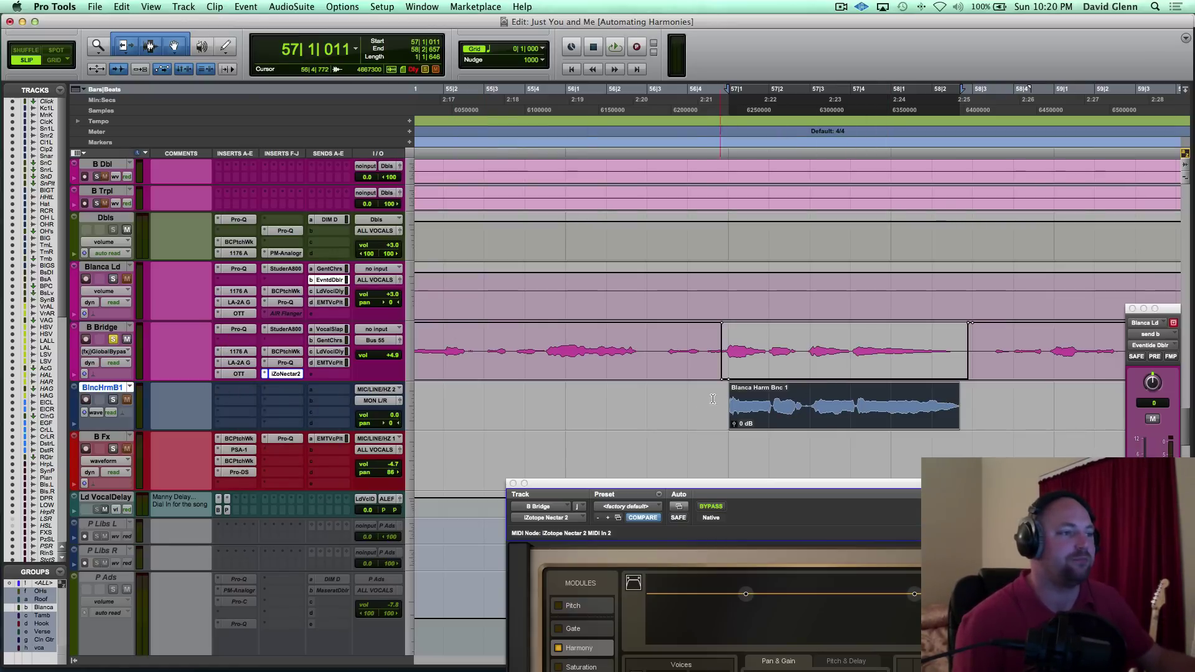
click(713, 399)
click(113, 399)
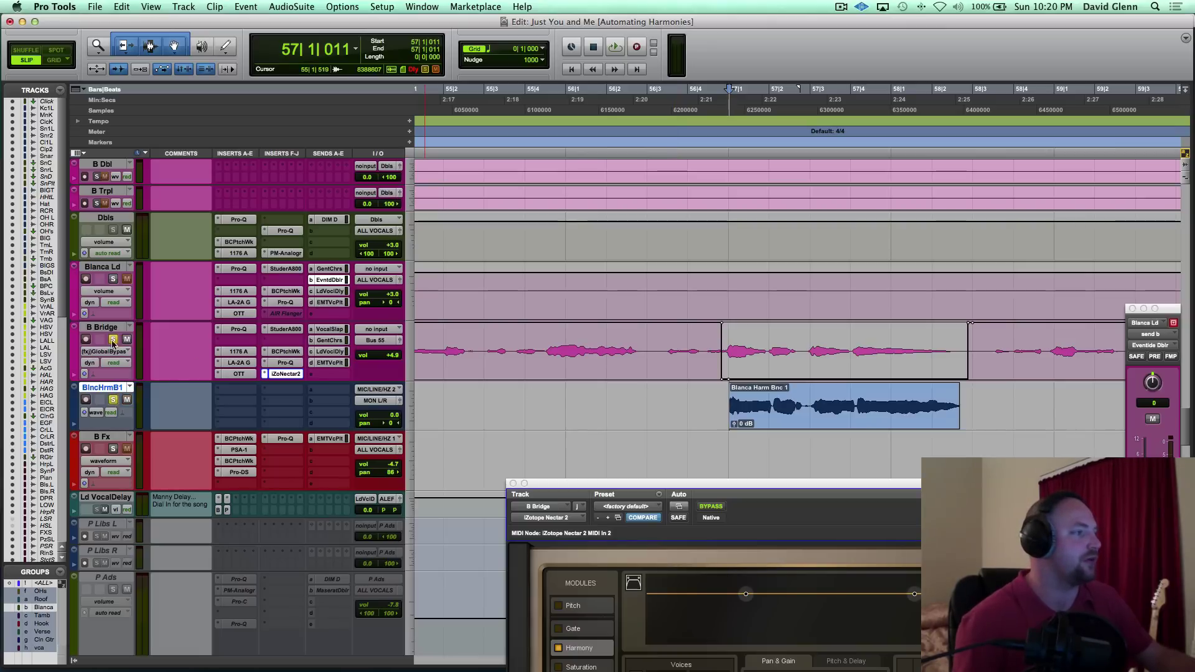
key(space)
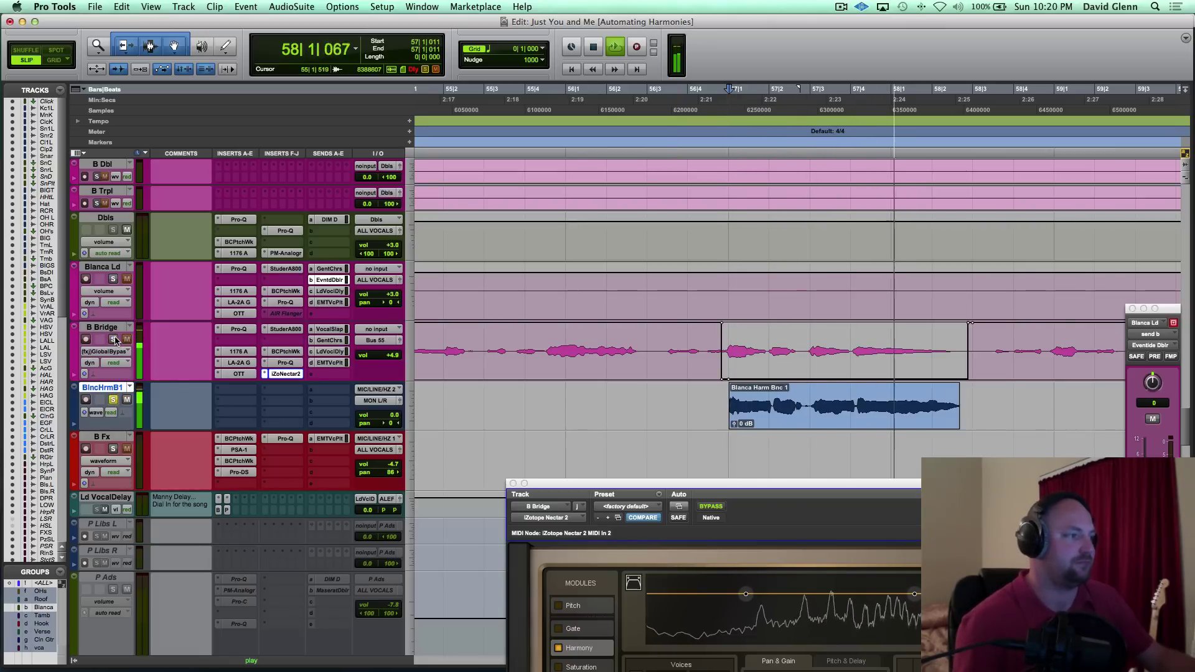
key(space)
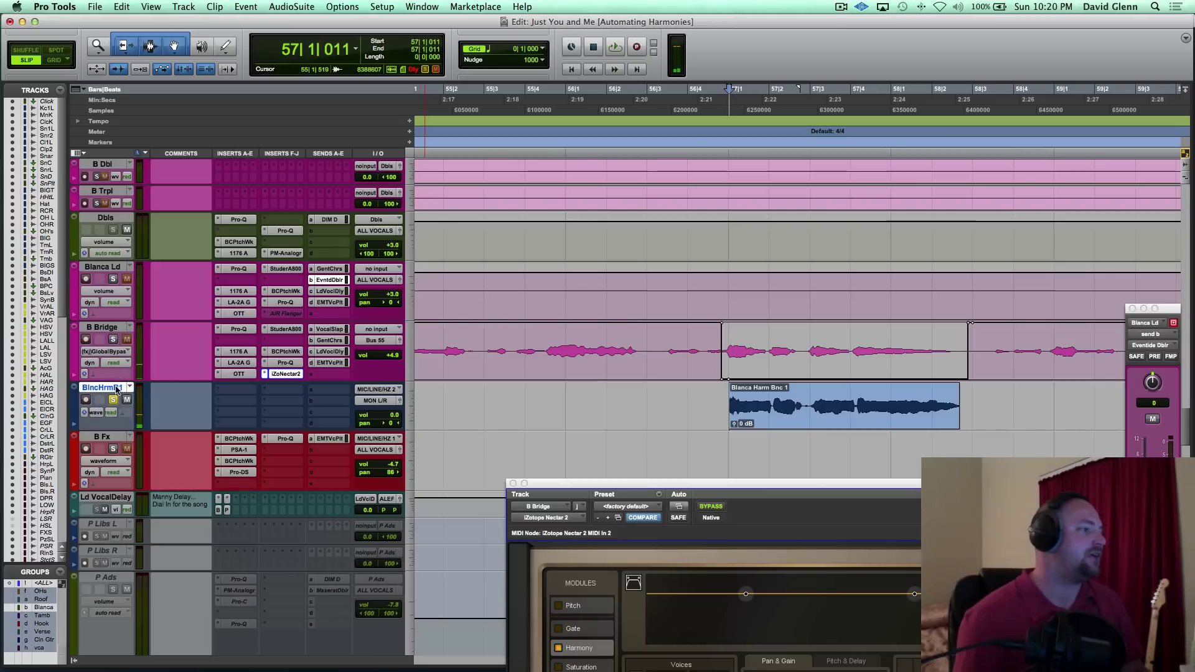
click(114, 400)
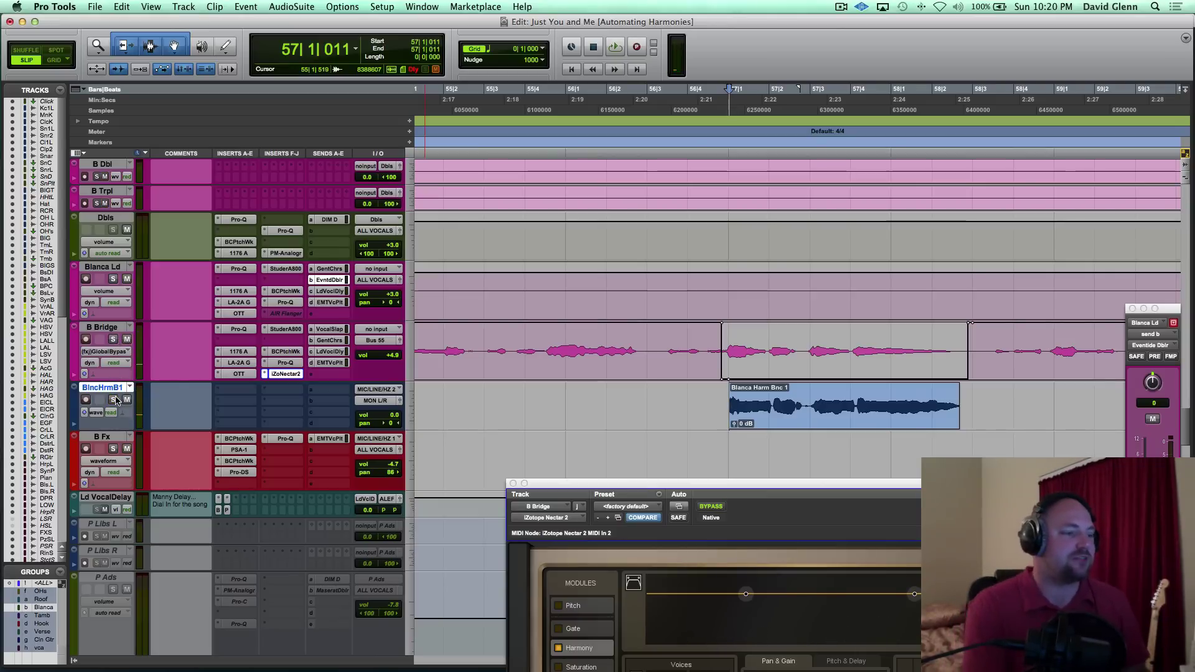